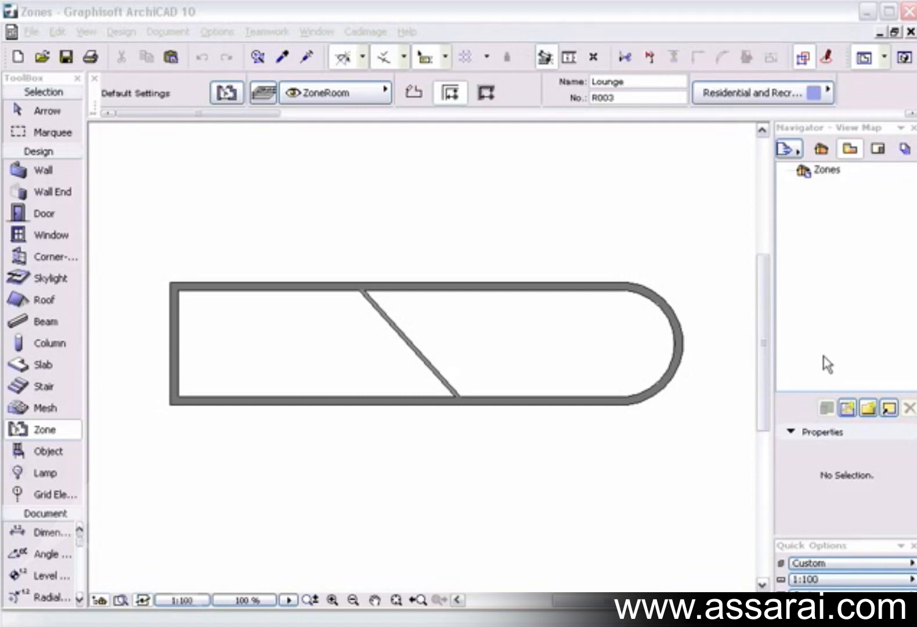
pyautogui.click(851, 347)
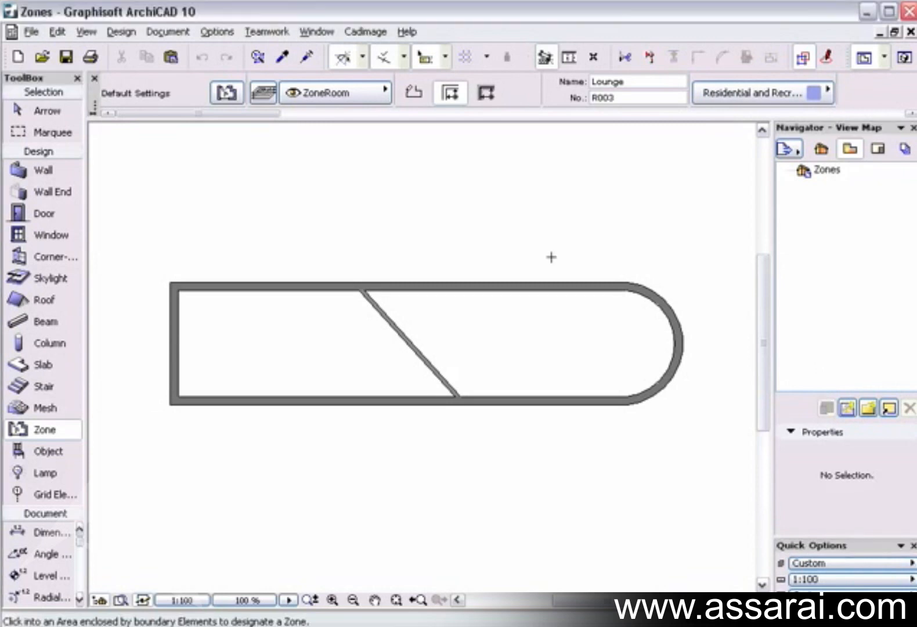
pyautogui.click(122, 36)
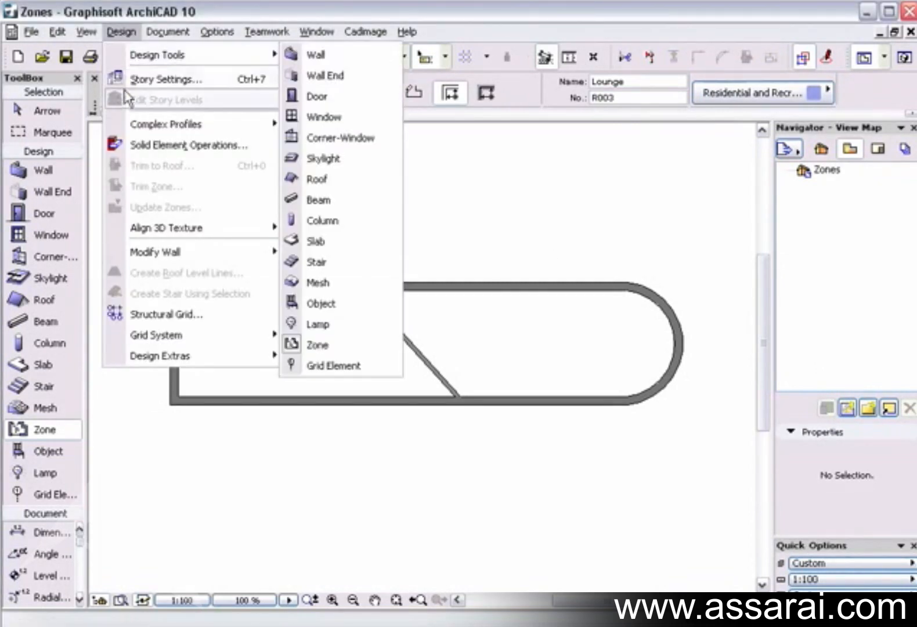
pyautogui.click(412, 194)
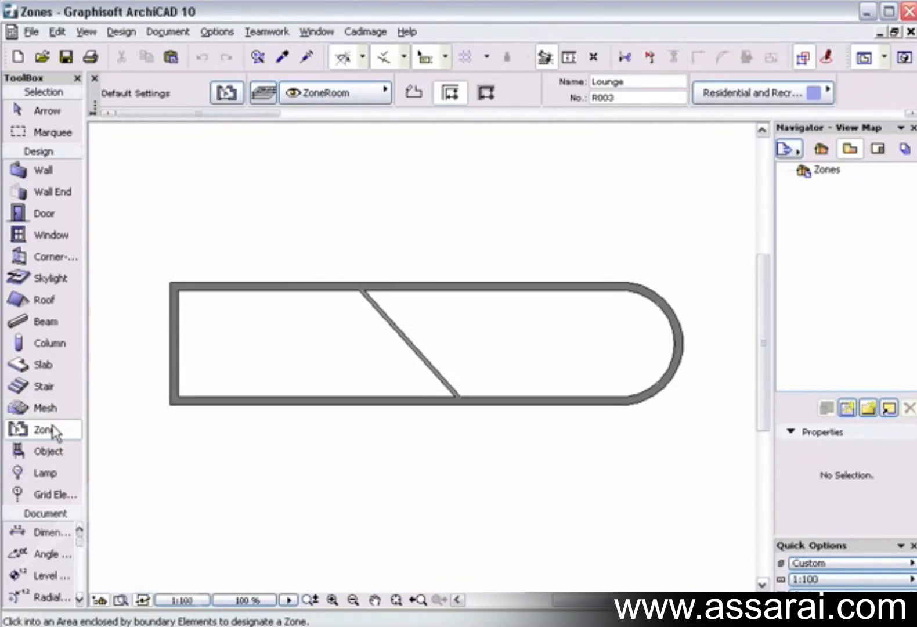
# Set the Zone tool defaults to category Office and name Office, and place this zone in the room with the rounded end
pyautogui.doubleClick(53, 430)
pyautogui.click(348, 231)
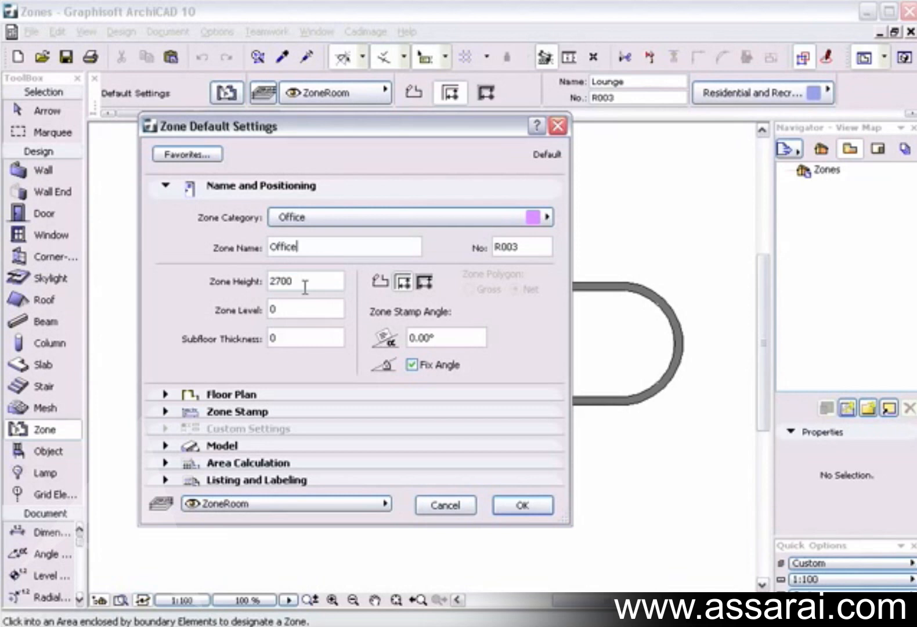
pyautogui.doubleClick(305, 284)
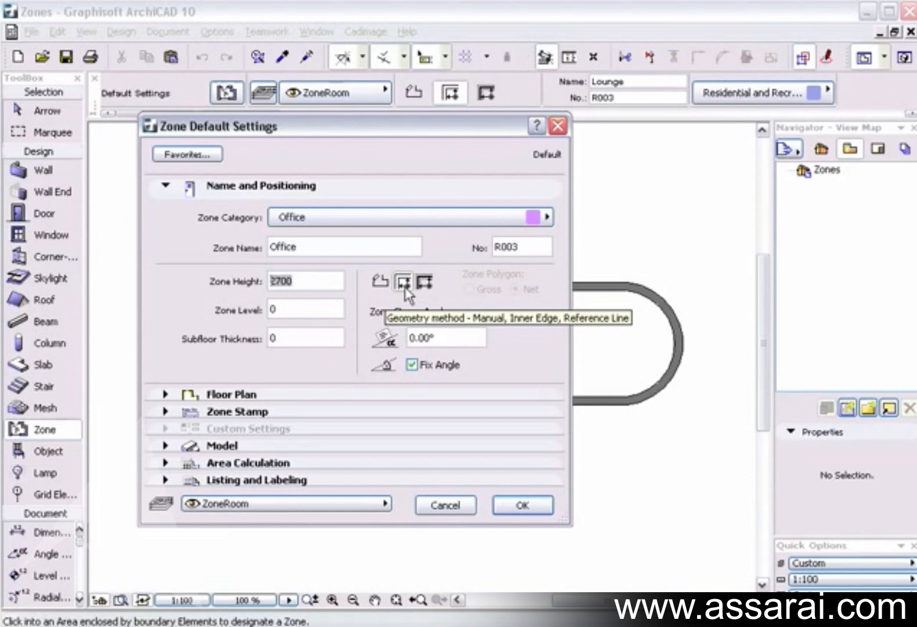
pyautogui.click(524, 506)
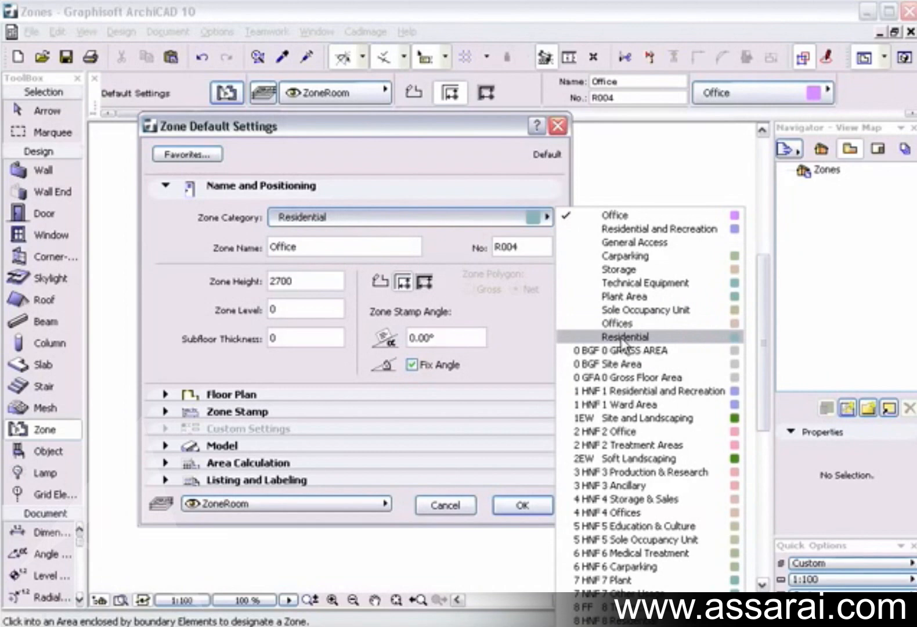
# Set the default zone category to Residential and place a zone in the empty room beside the diagonal wall
pyautogui.click(607, 338)
pyautogui.click(525, 505)
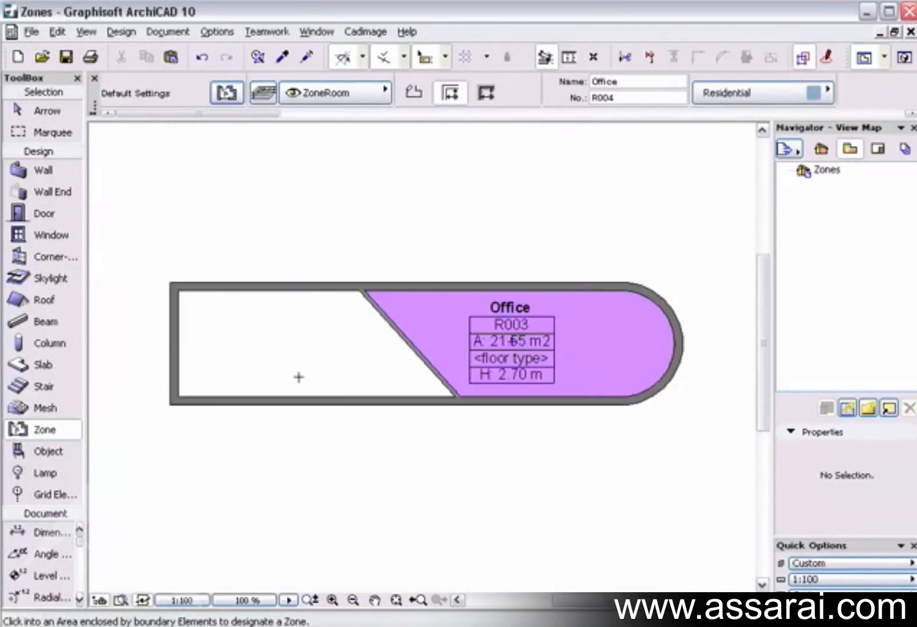
pyautogui.click(244, 344)
pyautogui.click(248, 341)
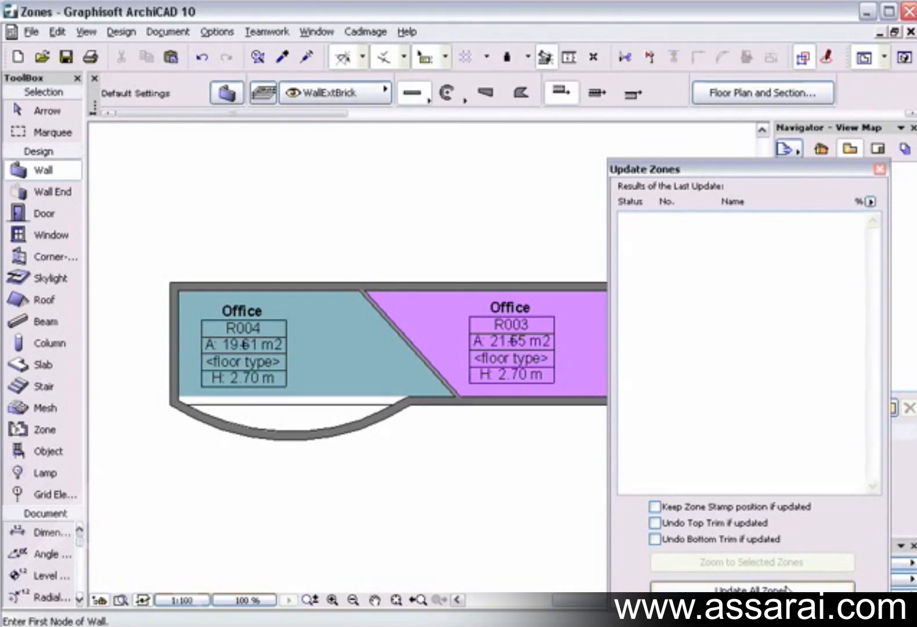
# Update all zones to follow the newly curved wall
pyautogui.click(786, 589)
pyautogui.click(880, 169)
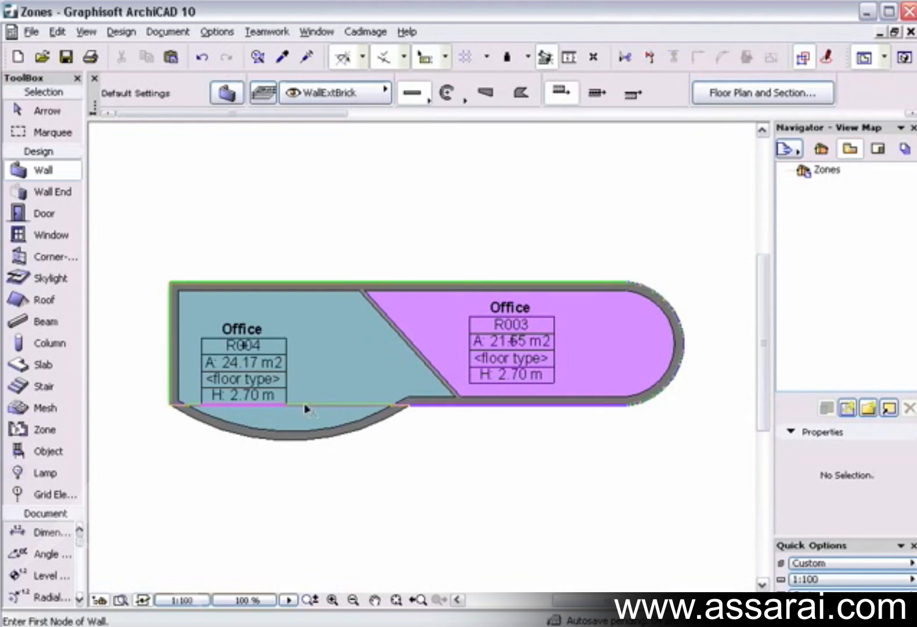
# Select the floor slab and curve its lower edge outward to follow the bulging wall
pyautogui.keyDown('shift'); pyautogui.click(304, 407); pyautogui.keyUp('shift')
pyautogui.click(415, 399)
pyautogui.click(415, 399)
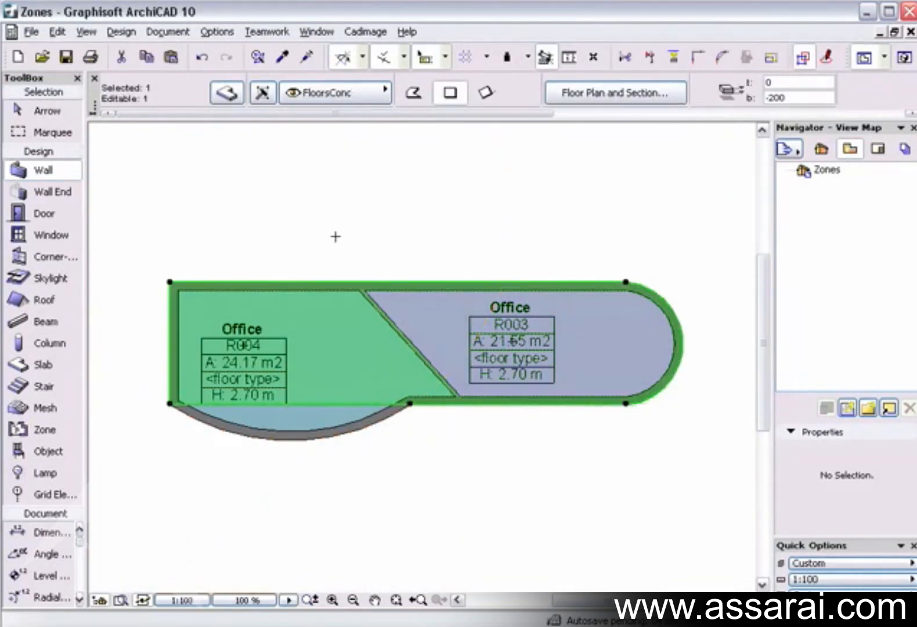
pyautogui.click(293, 404)
pyautogui.click(406, 491)
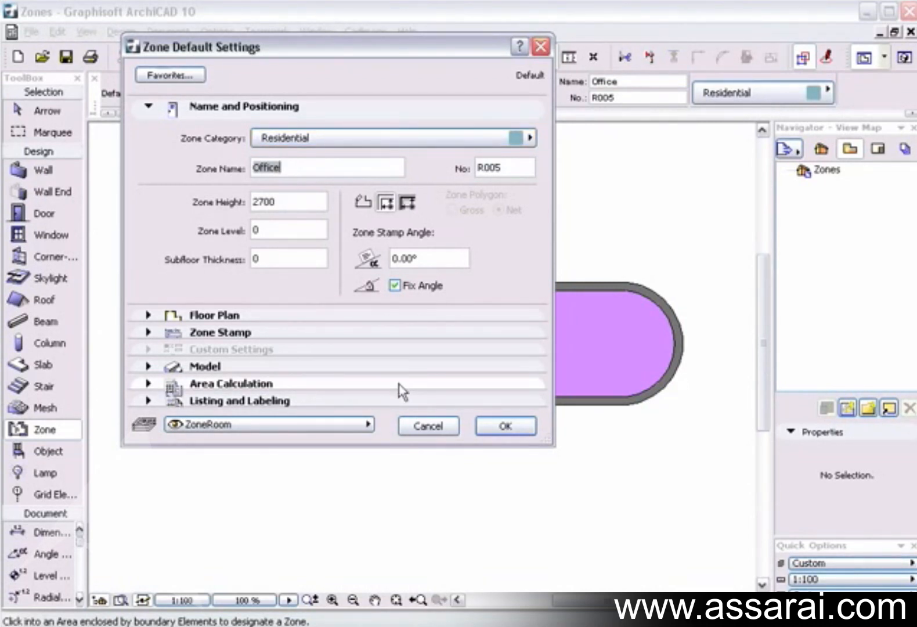
# Try showing the cover fill pattern for zones in the Model View Options and turn it off again
pyautogui.click(499, 425)
pyautogui.click(162, 34)
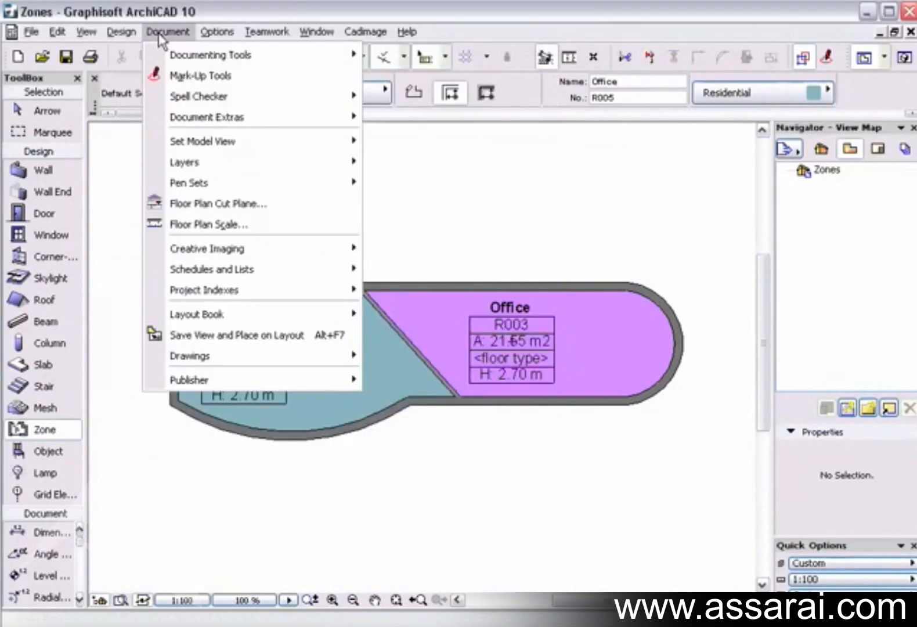
pyautogui.moveTo(178, 145)
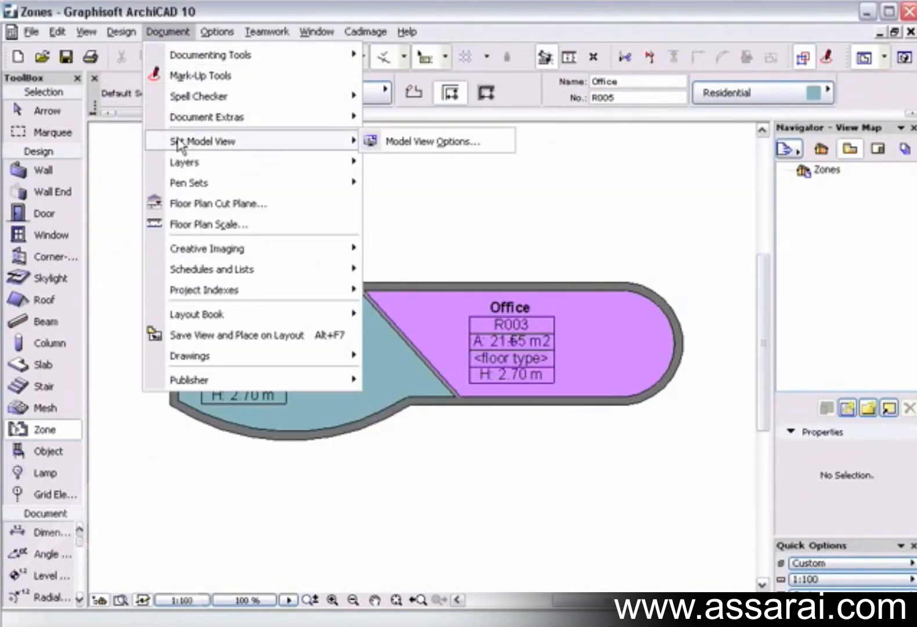
pyautogui.click(429, 141)
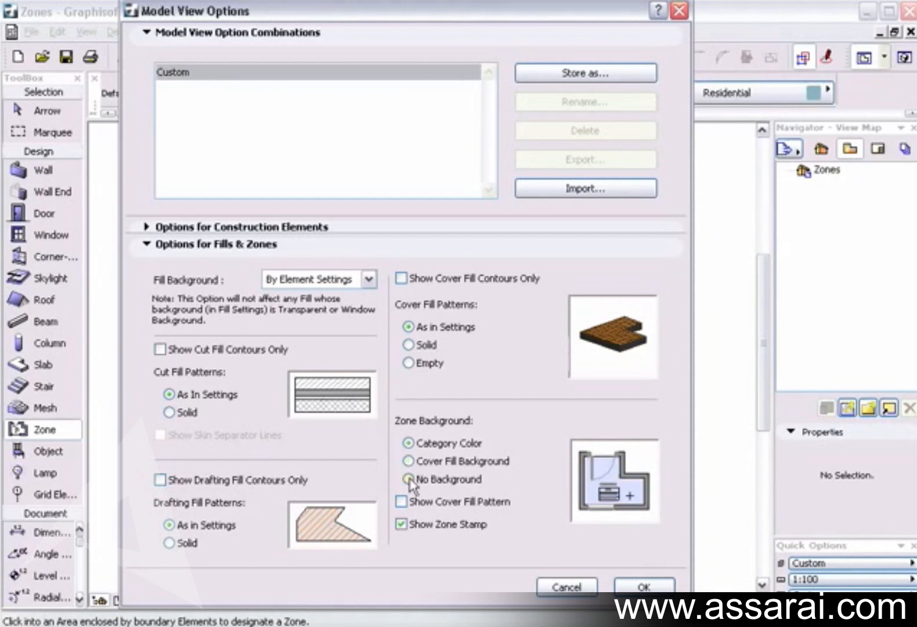
pyautogui.click(401, 502)
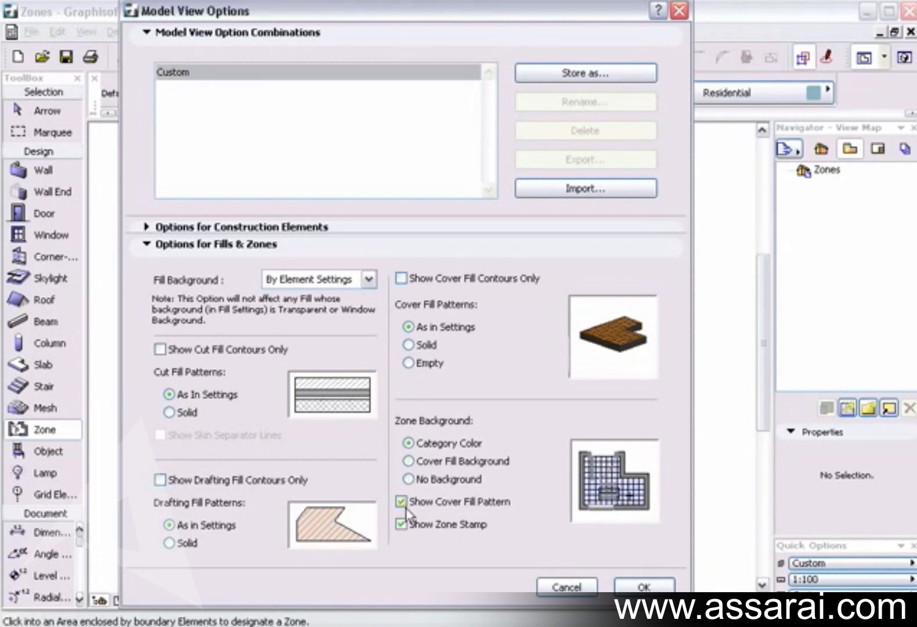
pyautogui.click(401, 502)
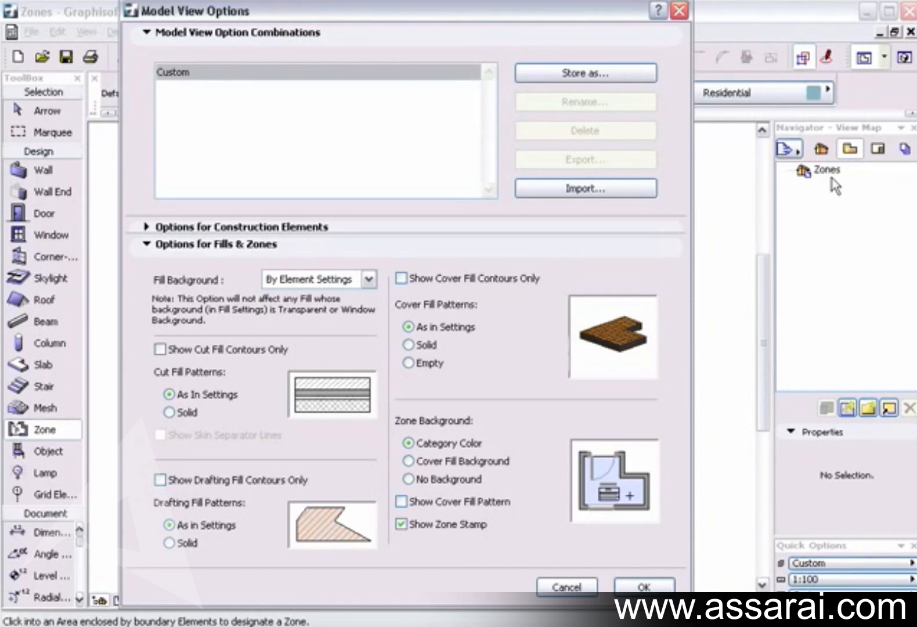
pyautogui.click(642, 585)
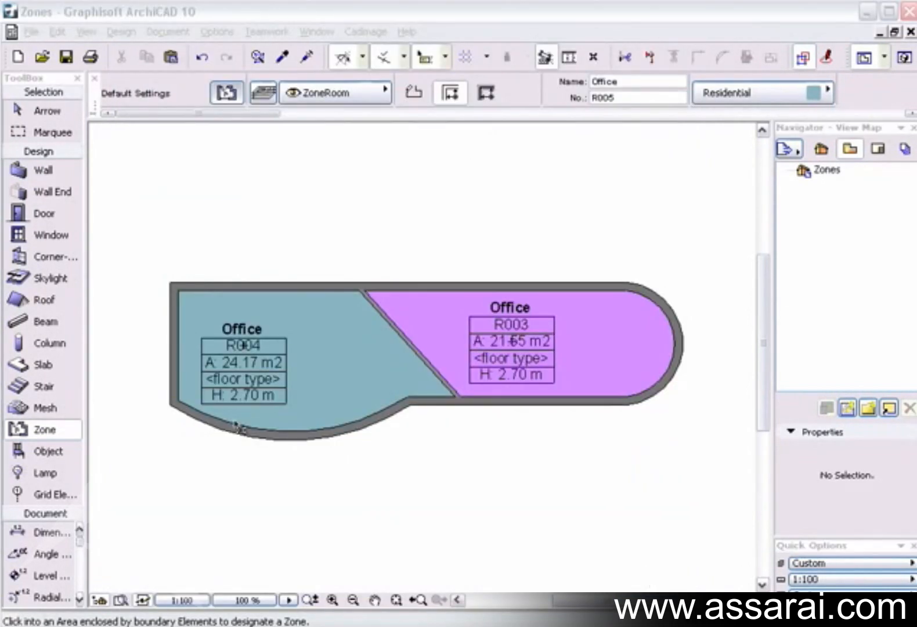
# Examine the floor plan options in the zone default settings
pyautogui.doubleClick(46, 430)
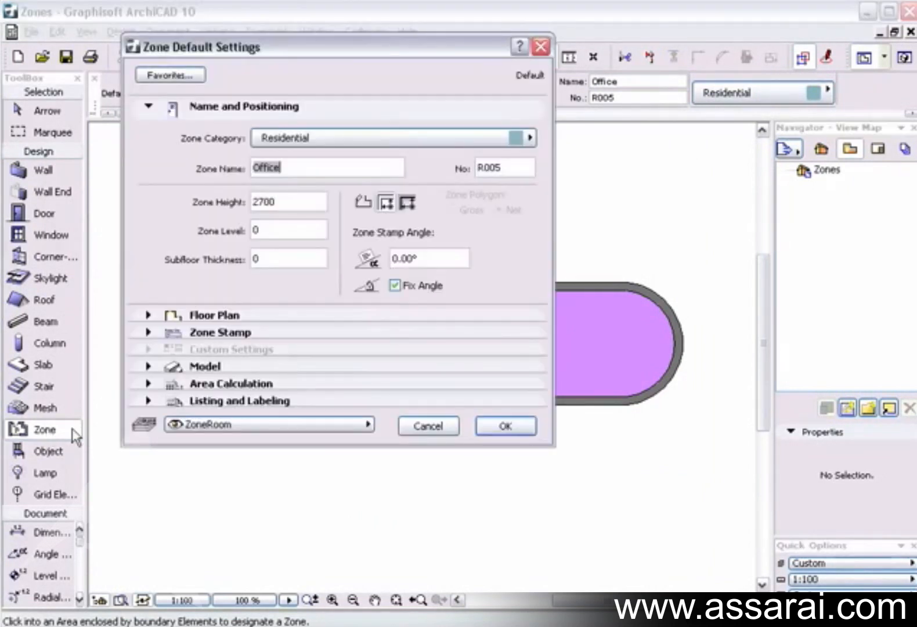
pyautogui.click(147, 315)
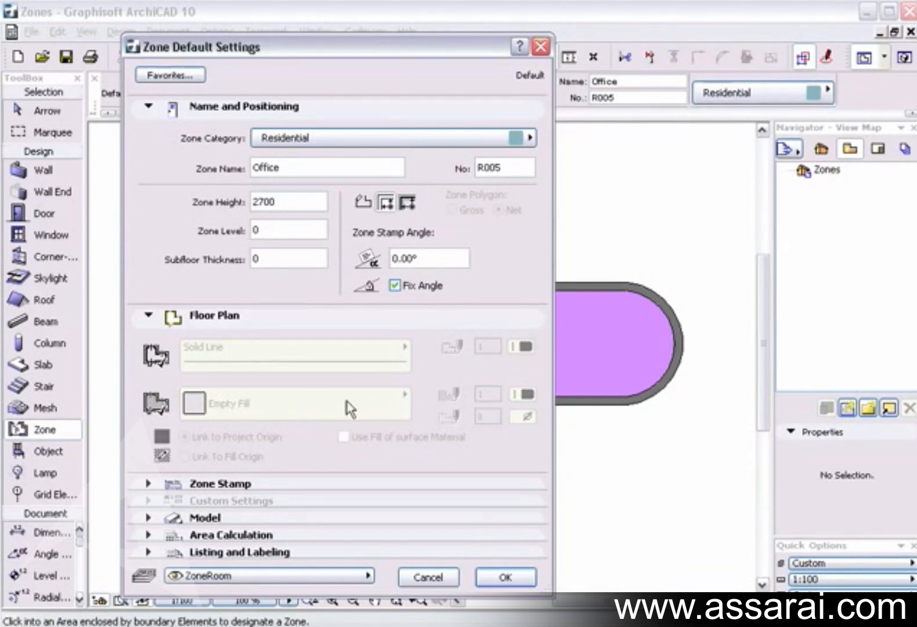
pyautogui.click(148, 315)
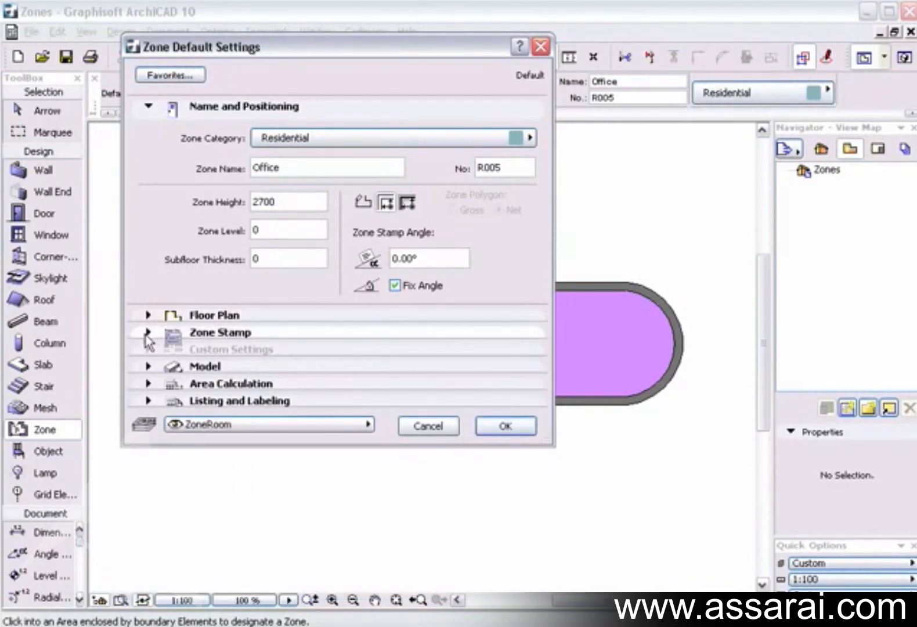
# Turn off Show Frame for the default zone stamp
pyautogui.click(148, 331)
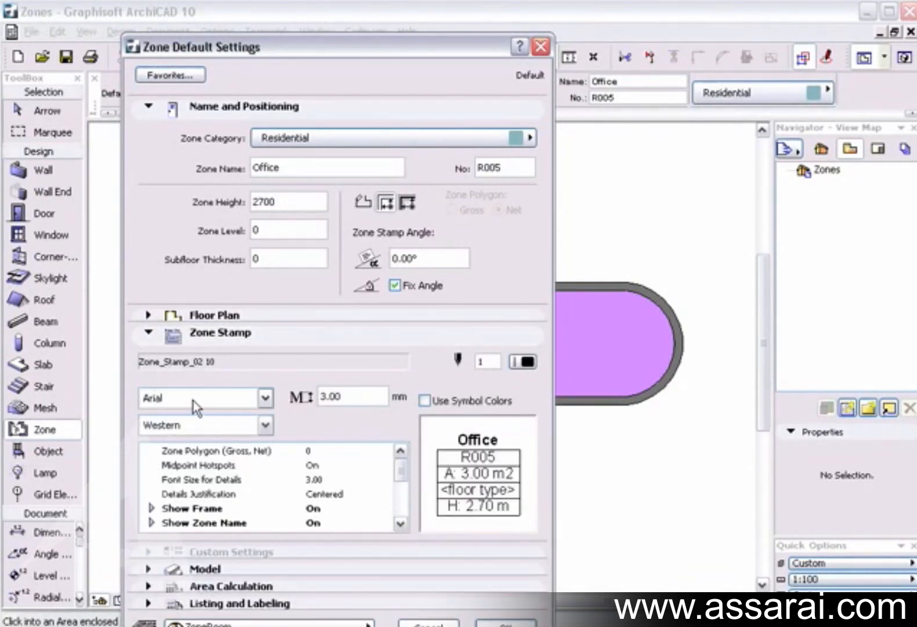
pyautogui.click(382, 465)
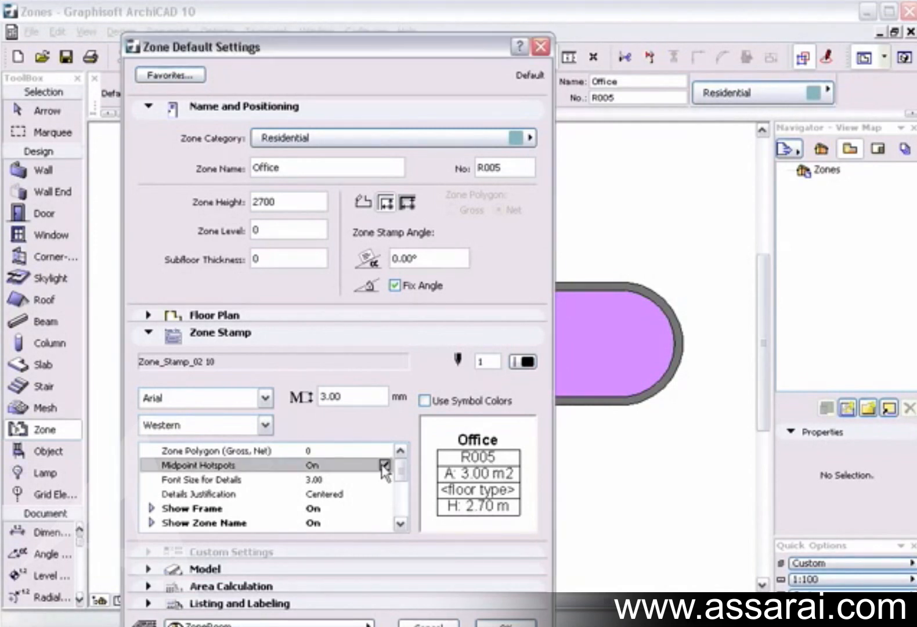
pyautogui.click(384, 465)
pyautogui.scroll(-2, 394, 488)
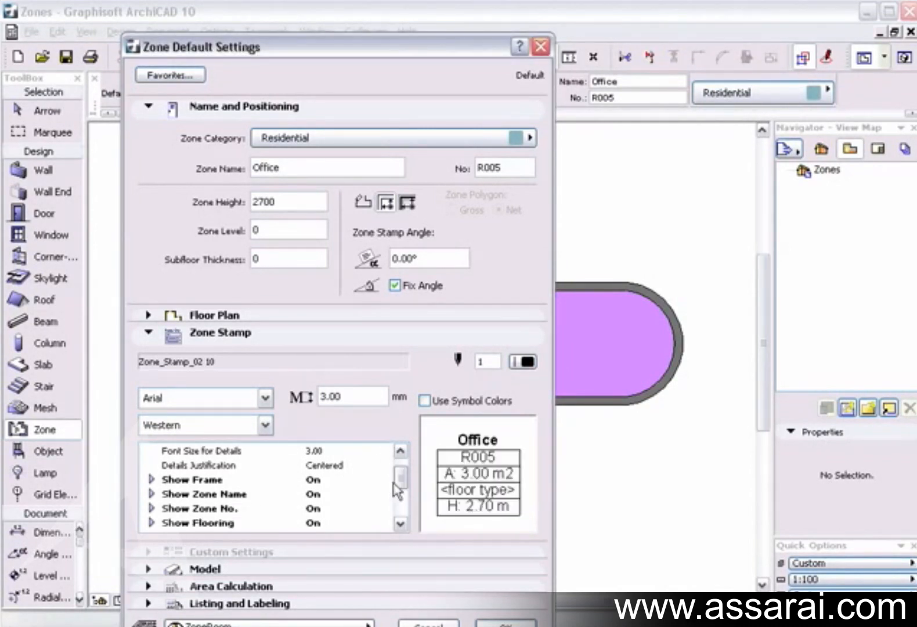
pyautogui.click(151, 479)
pyautogui.click(384, 479)
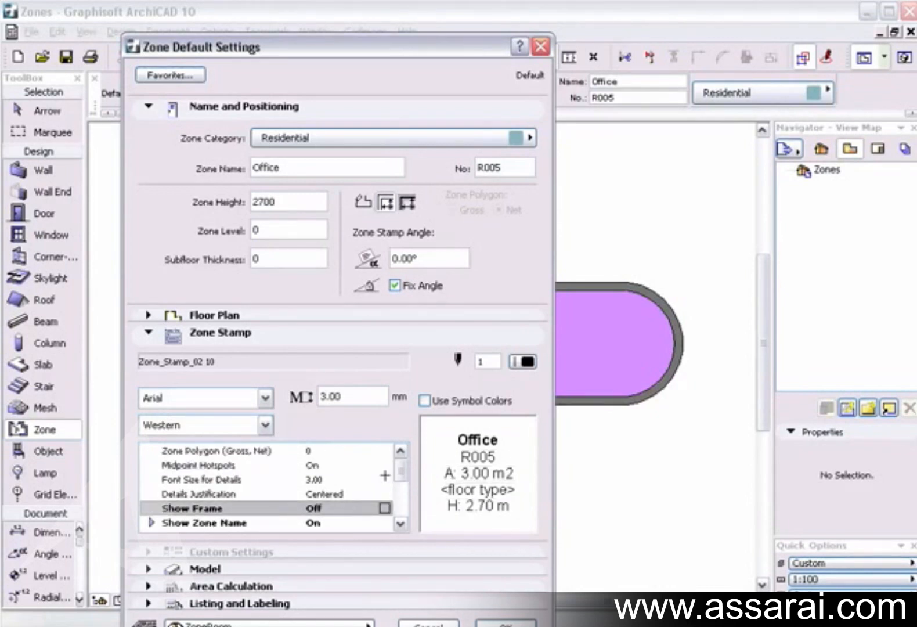
# Turn off Show Zone Name and enable Use Symbol Colors for the default zone stamp
pyautogui.scroll(-4, 163, 473)
pyautogui.click(160, 468)
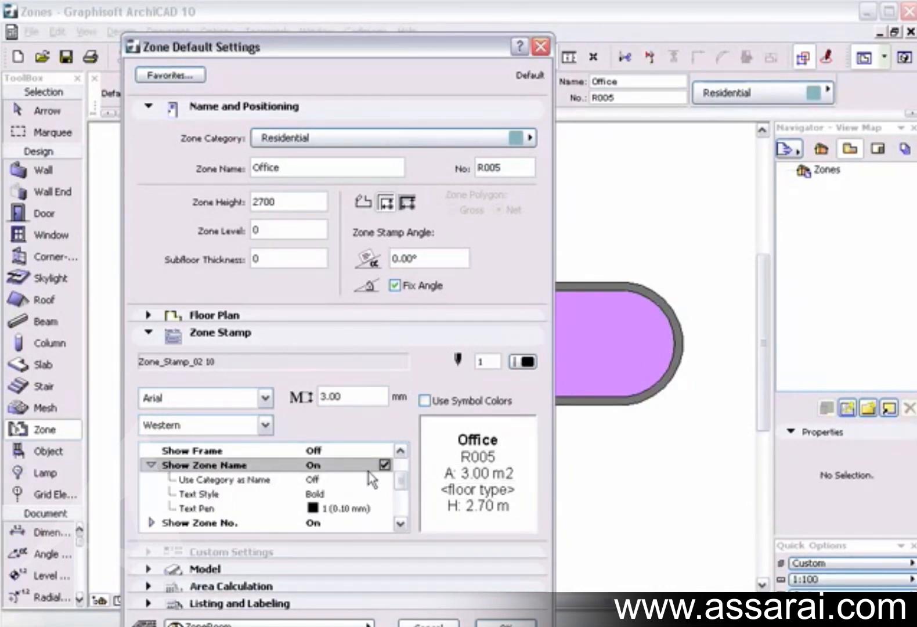
pyautogui.click(382, 466)
pyautogui.moveTo(401, 475); pyautogui.dragTo(400, 497)
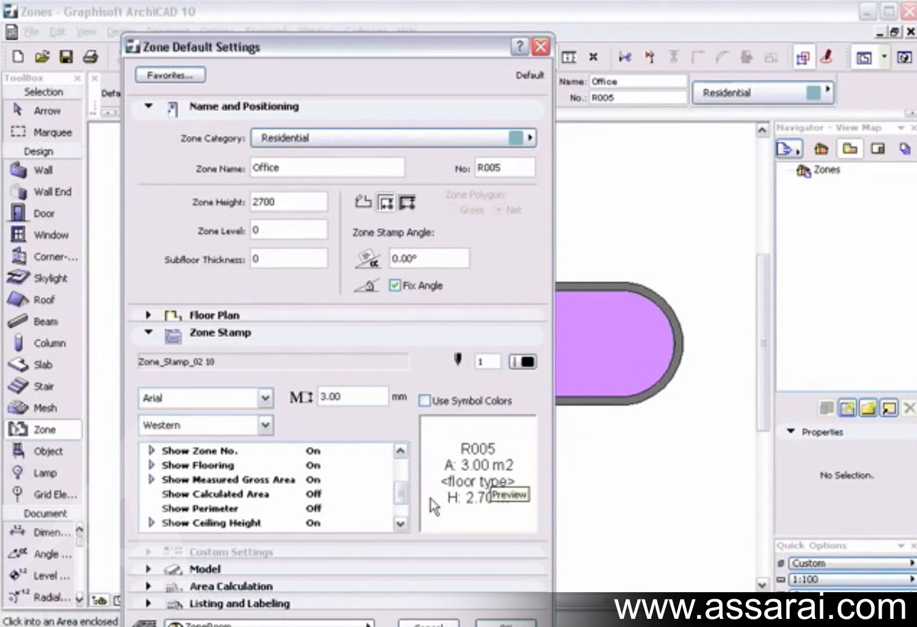
pyautogui.click(401, 504)
pyautogui.click(424, 400)
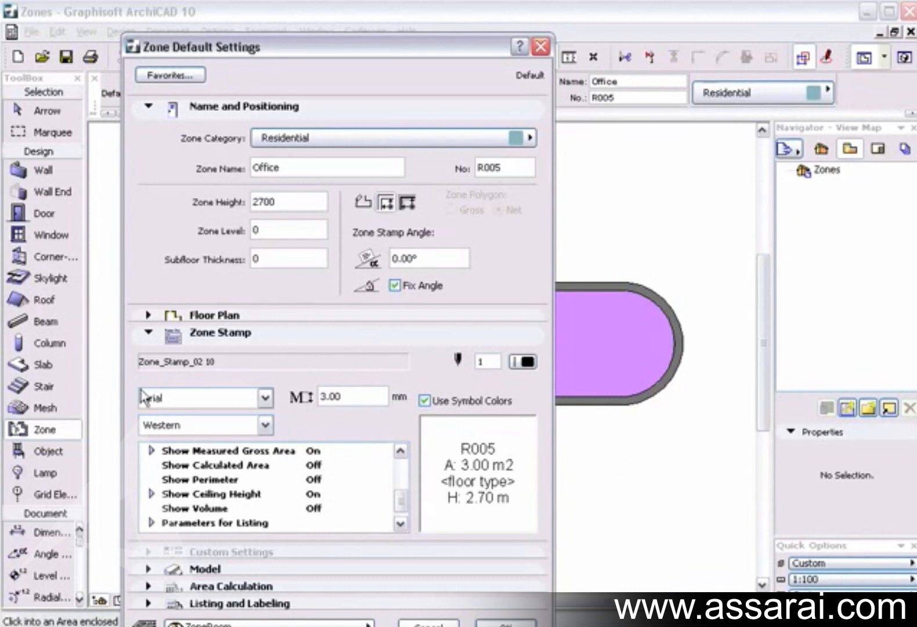
pyautogui.click(149, 332)
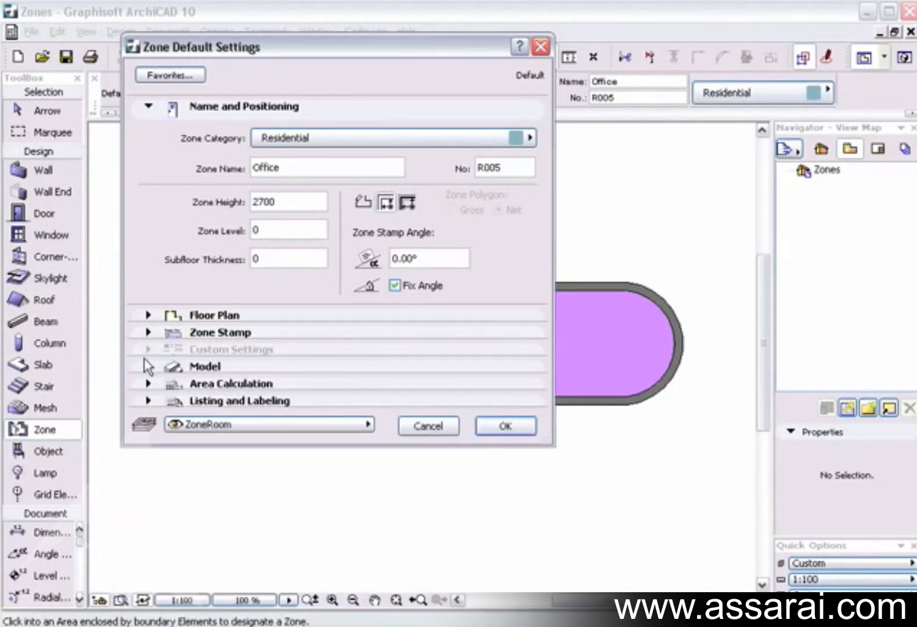
# Apply the zone default settings with Use this Material on All Zone Surfaces selected for the model
pyautogui.click(148, 366)
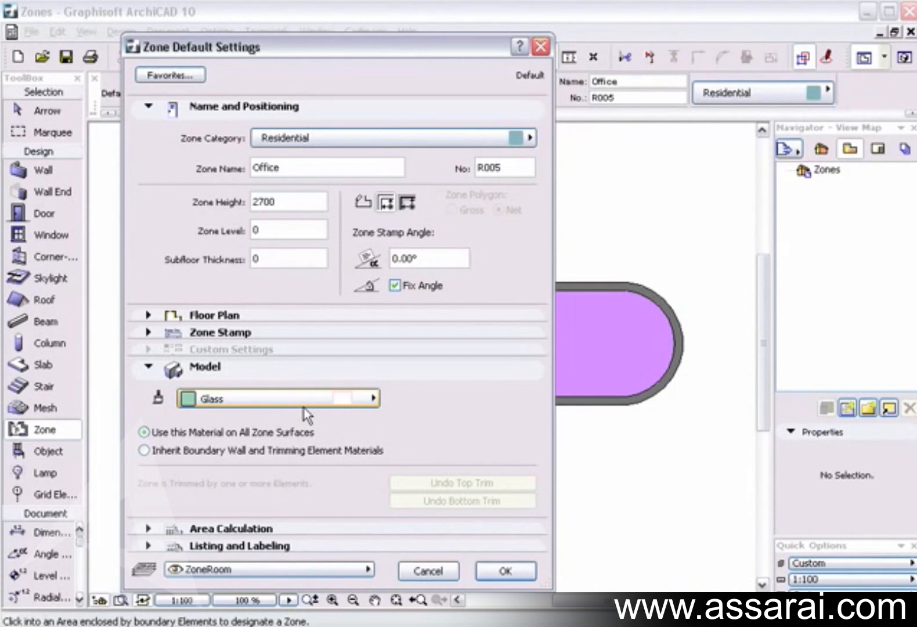
pyautogui.click(143, 450)
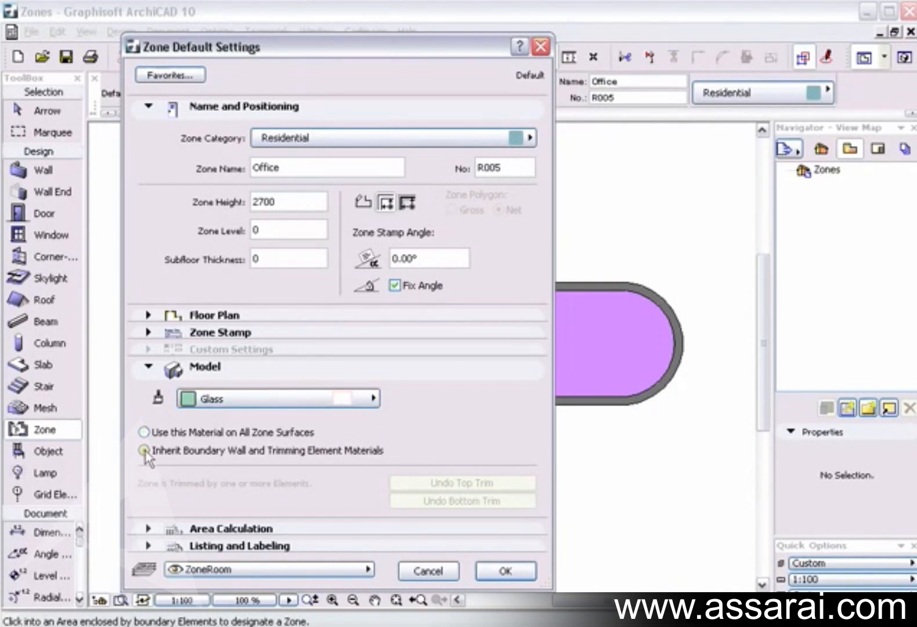
pyautogui.click(142, 432)
pyautogui.click(150, 366)
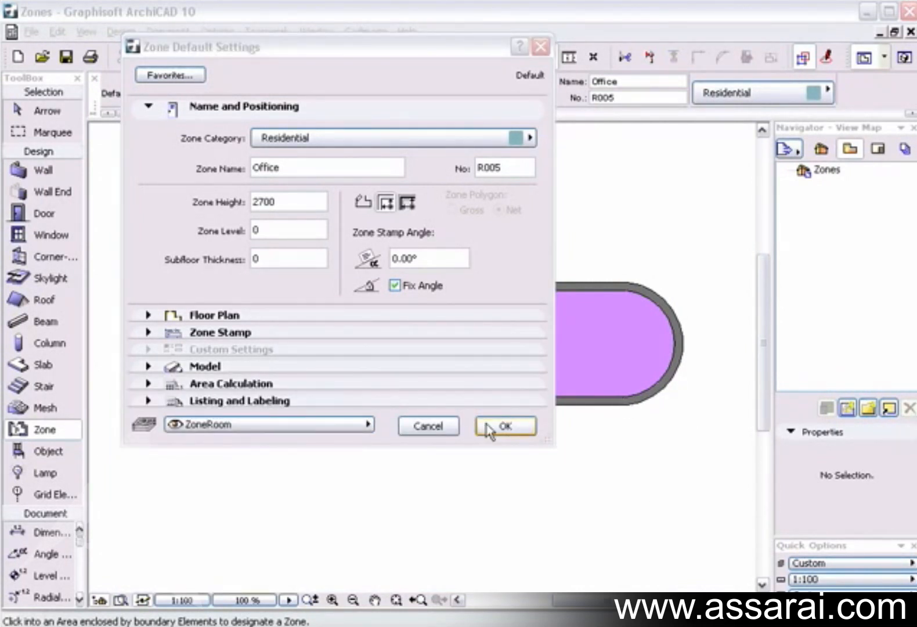
pyautogui.click(501, 426)
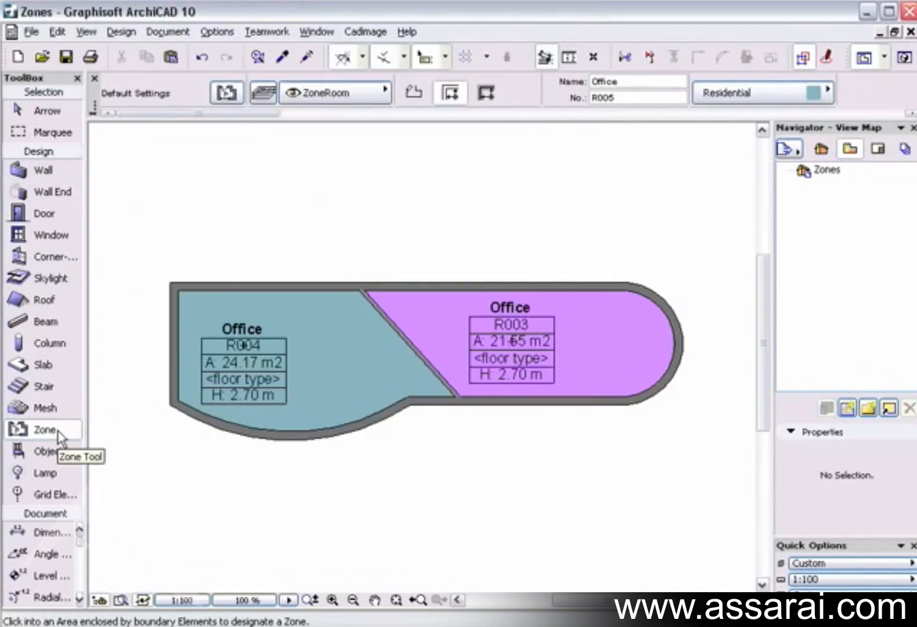
# Turn on Show Volume in the zone stamp of the Residential zone R004
pyautogui.click(247, 374)
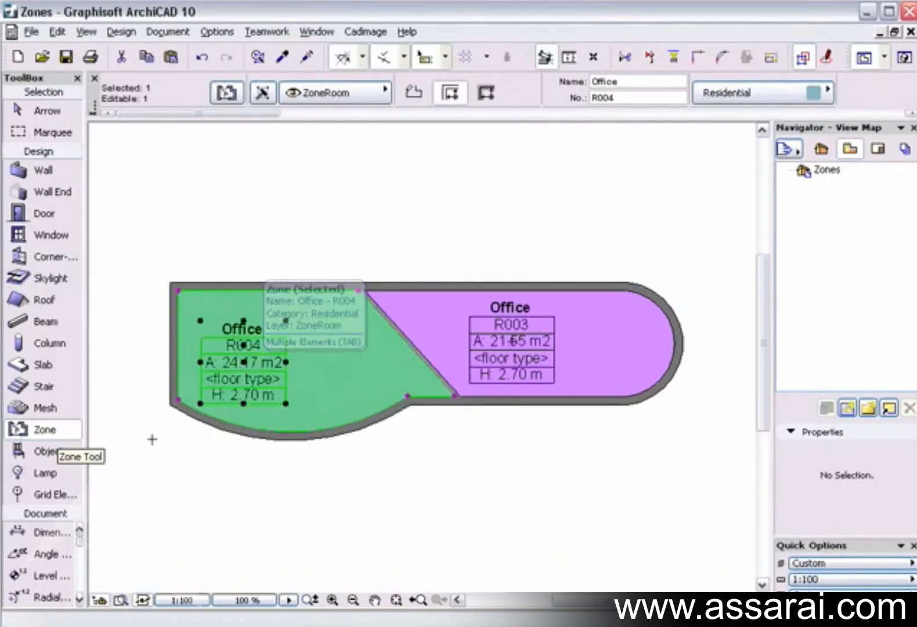
pyautogui.doubleClick(42, 429)
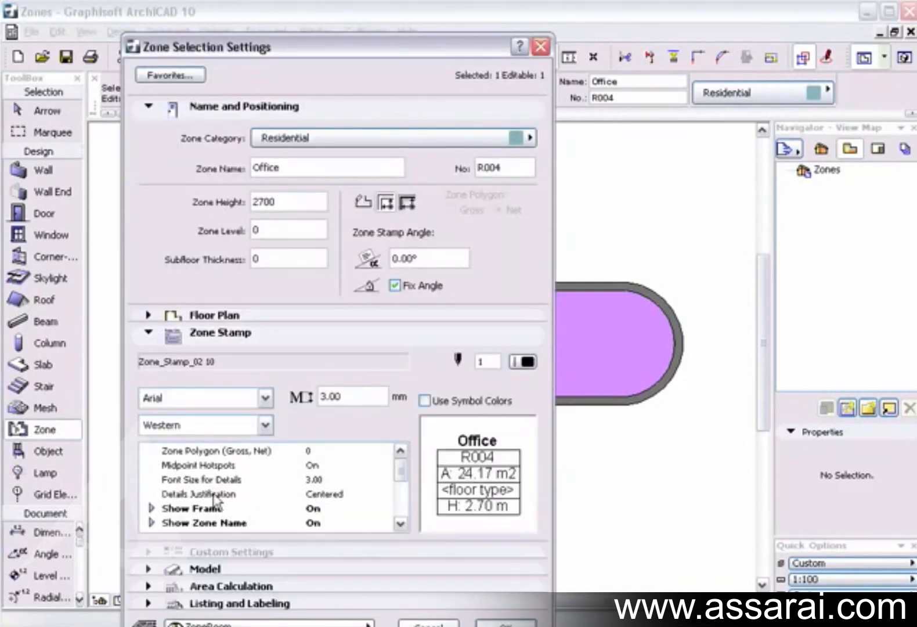
pyautogui.scroll(-5, 400, 524)
pyautogui.click(384, 522)
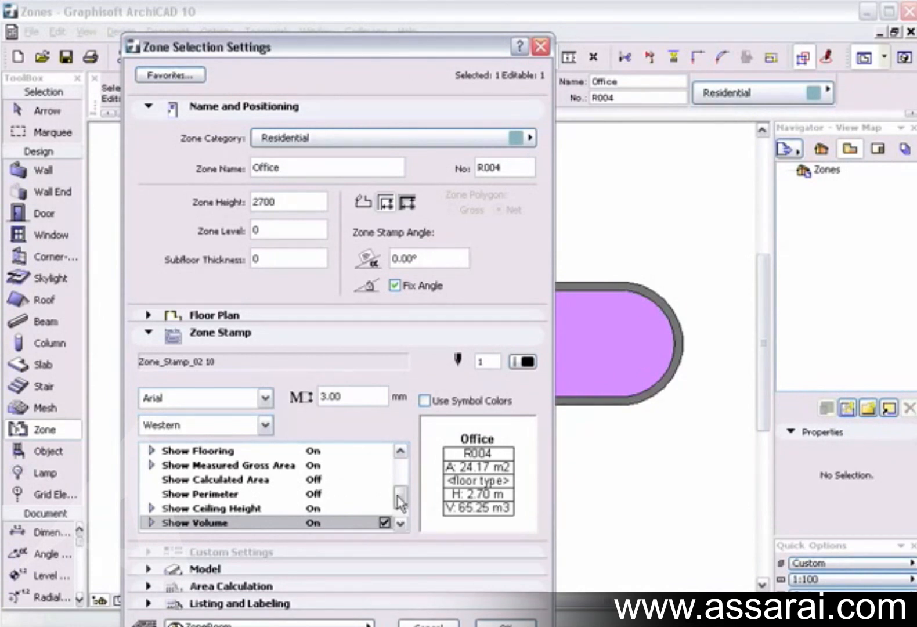
# Turn off Show Flooring in the zone stamp of zone R004, apply the settings and deselect the zone
pyautogui.click(384, 450)
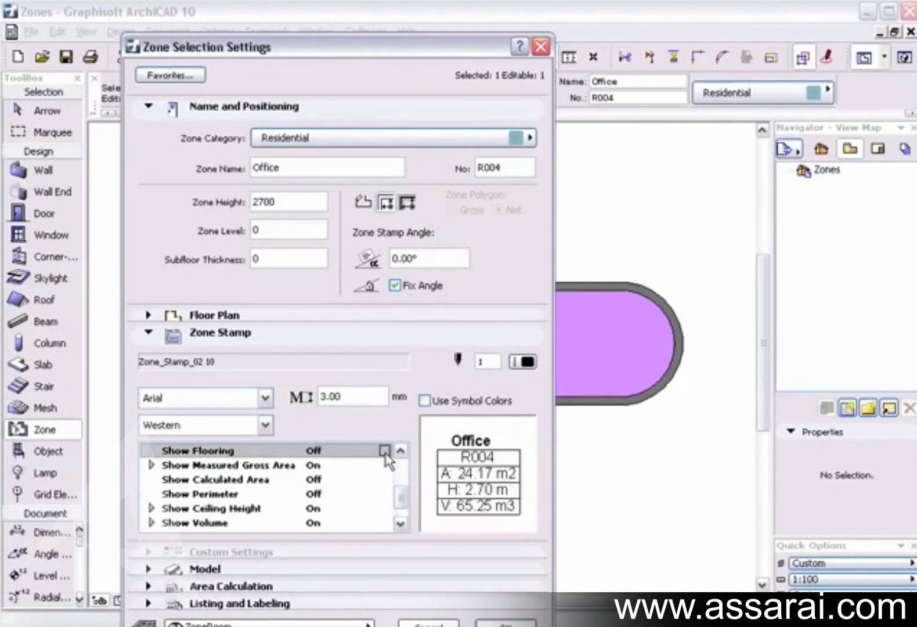
pyautogui.click(502, 623)
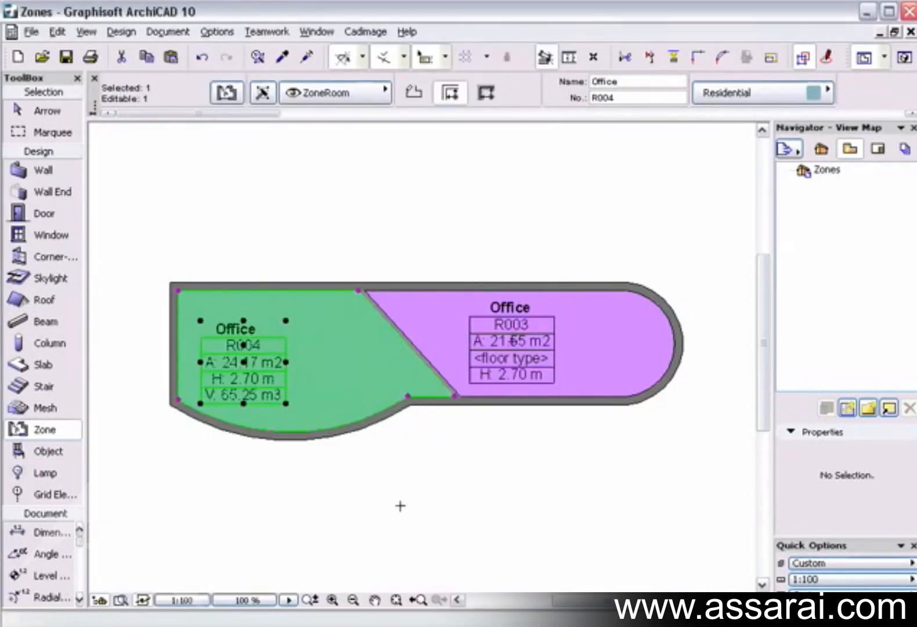
pyautogui.press('Escape')
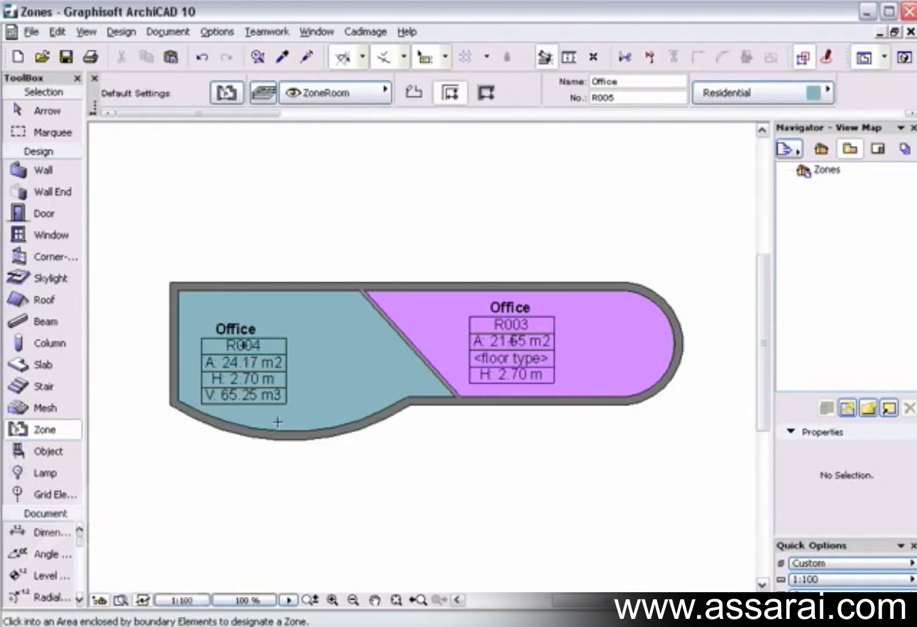
# Set Relation to Zones to Reduce Zone Volume in the column default settings and place a column inside zone R004
pyautogui.click(49, 343)
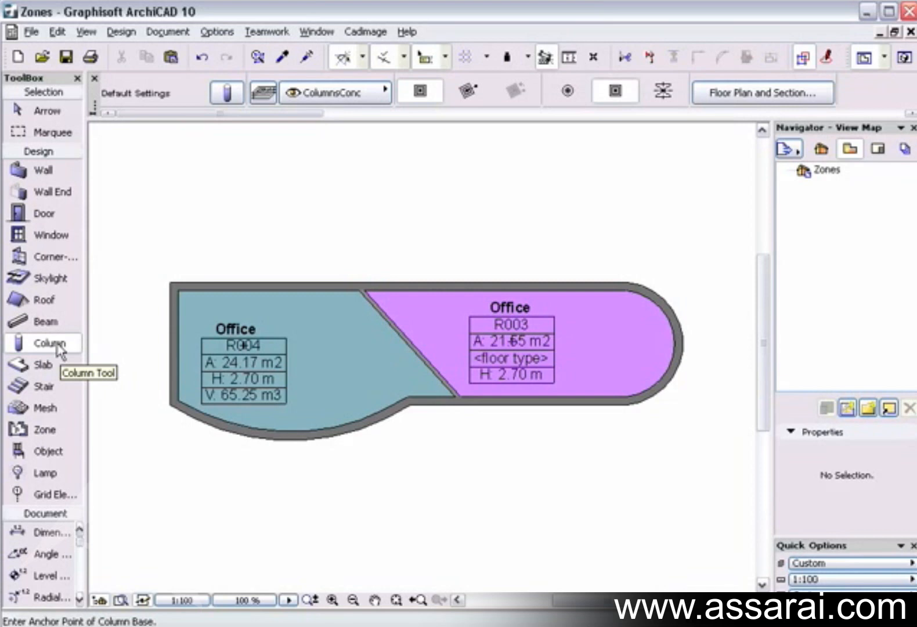
pyautogui.doubleClick(57, 346)
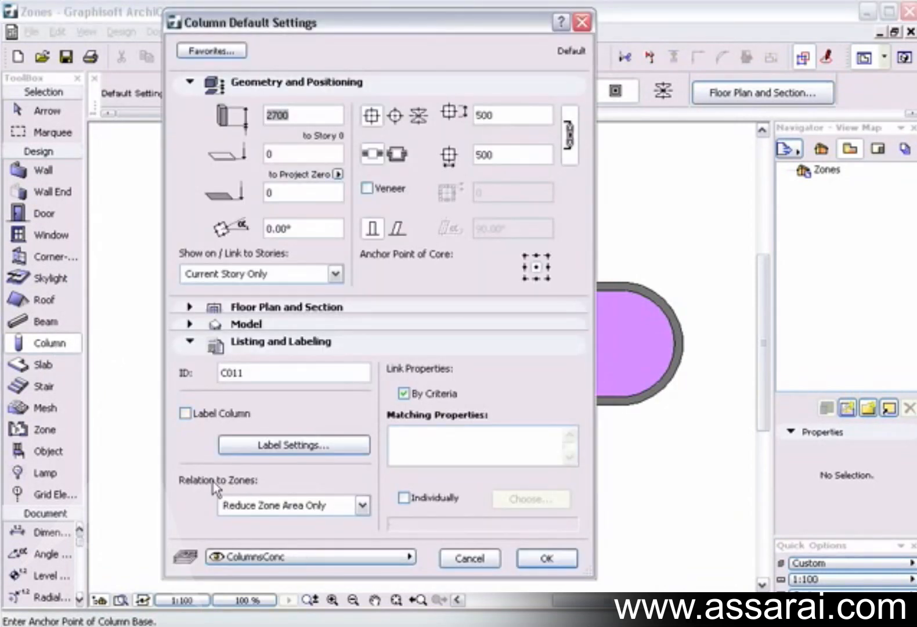
pyautogui.click(362, 506)
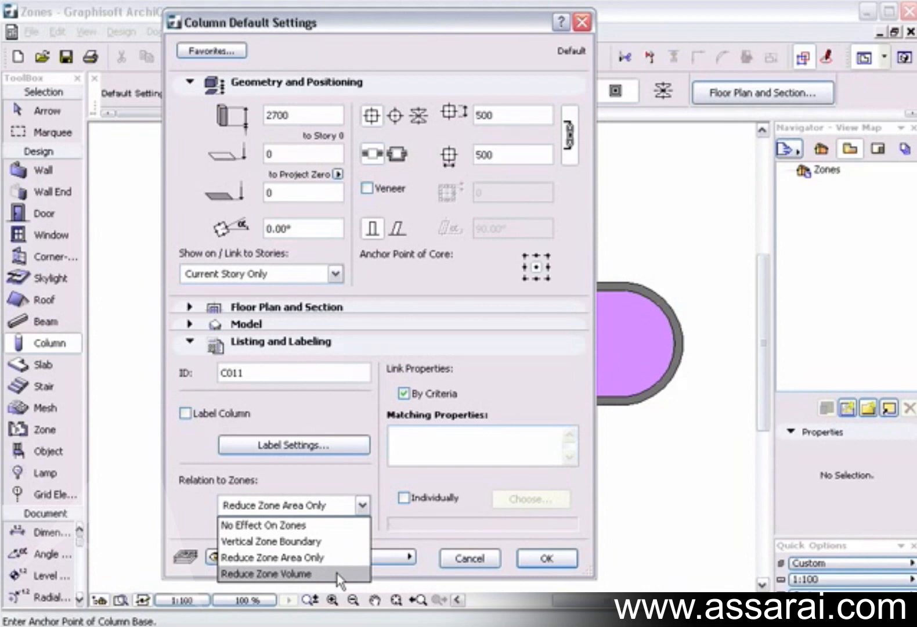
pyautogui.click(359, 571)
pyautogui.click(360, 572)
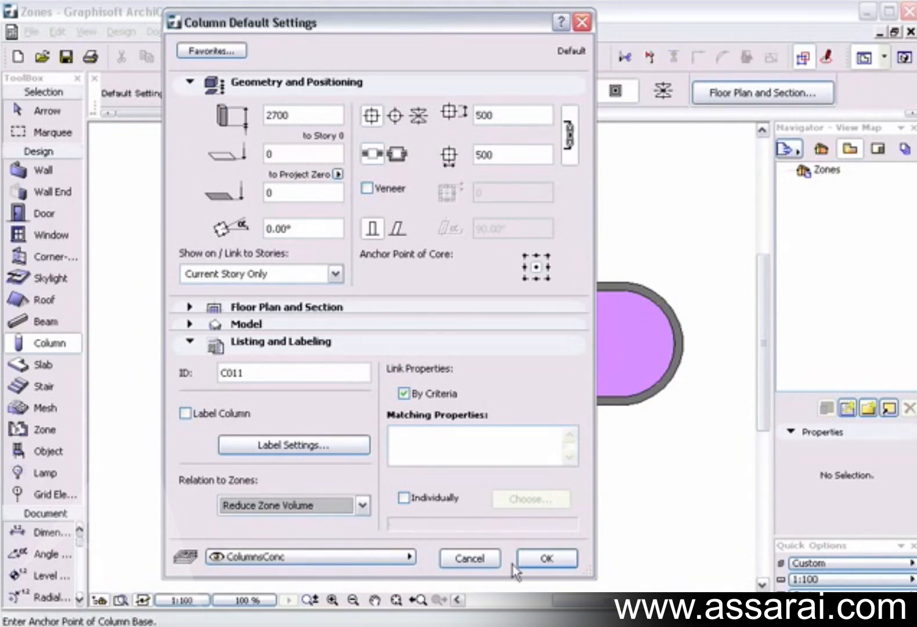
pyautogui.click(545, 559)
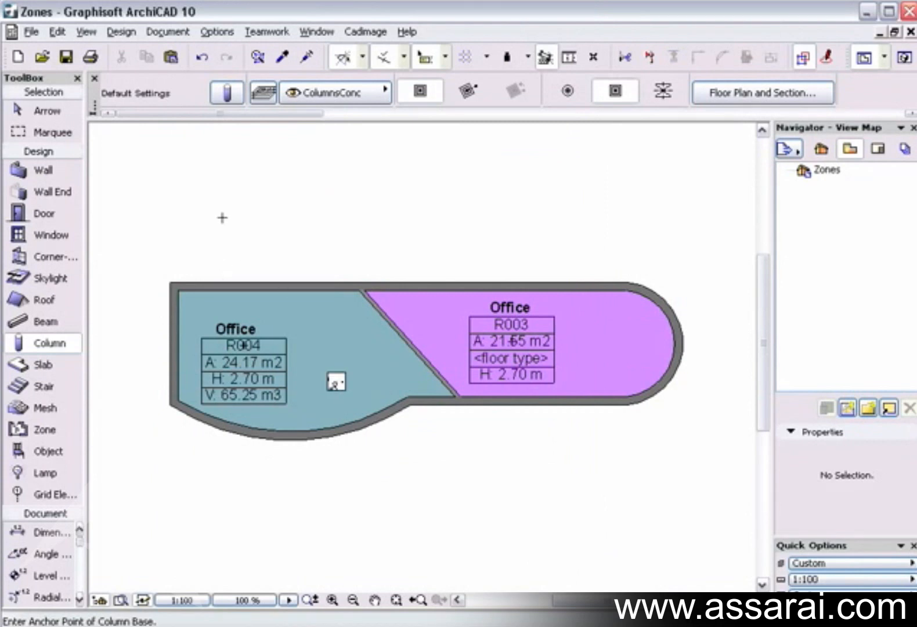
# Update all zones to account for the new column and close the update results
pyautogui.click(121, 31)
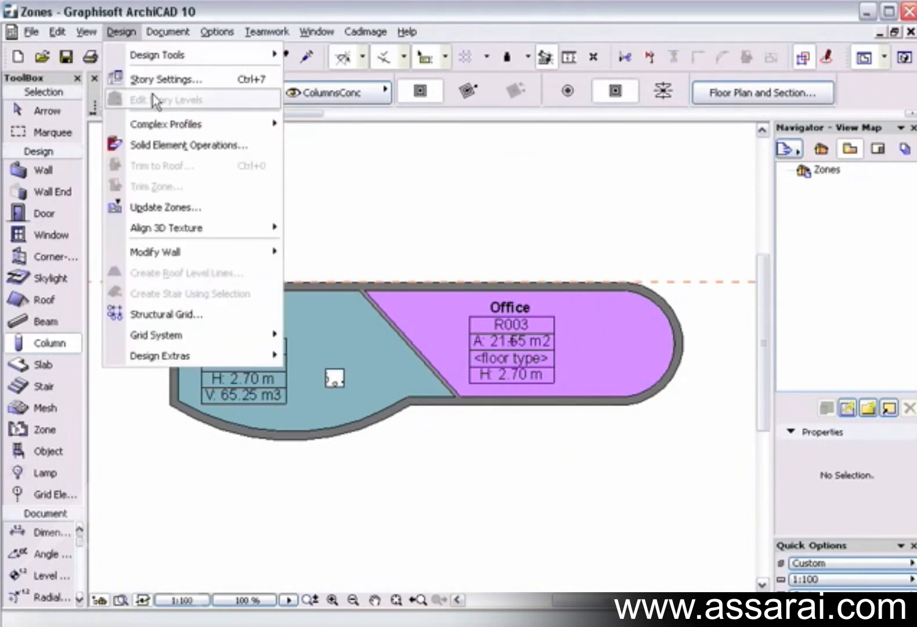
pyautogui.click(185, 207)
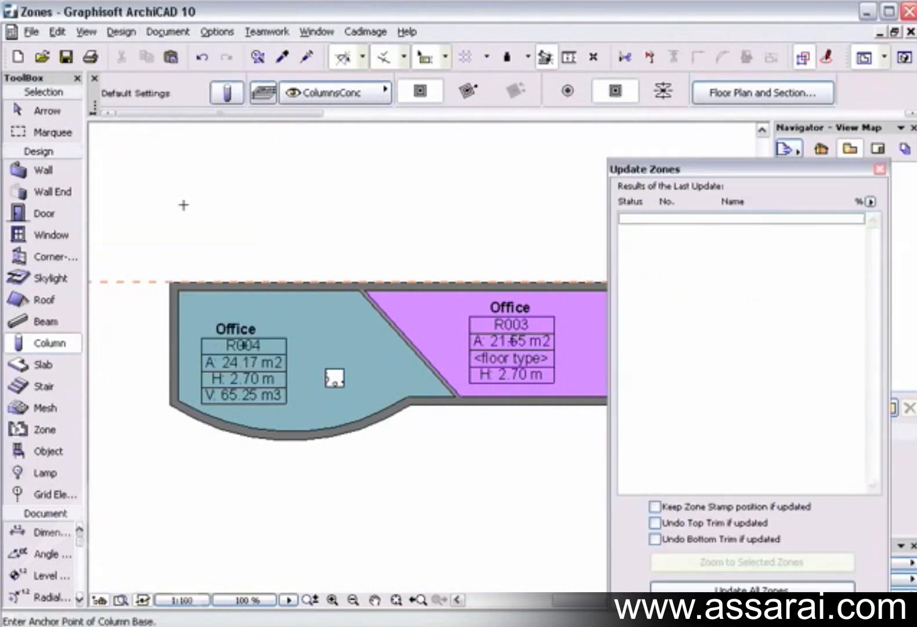
pyautogui.click(758, 585)
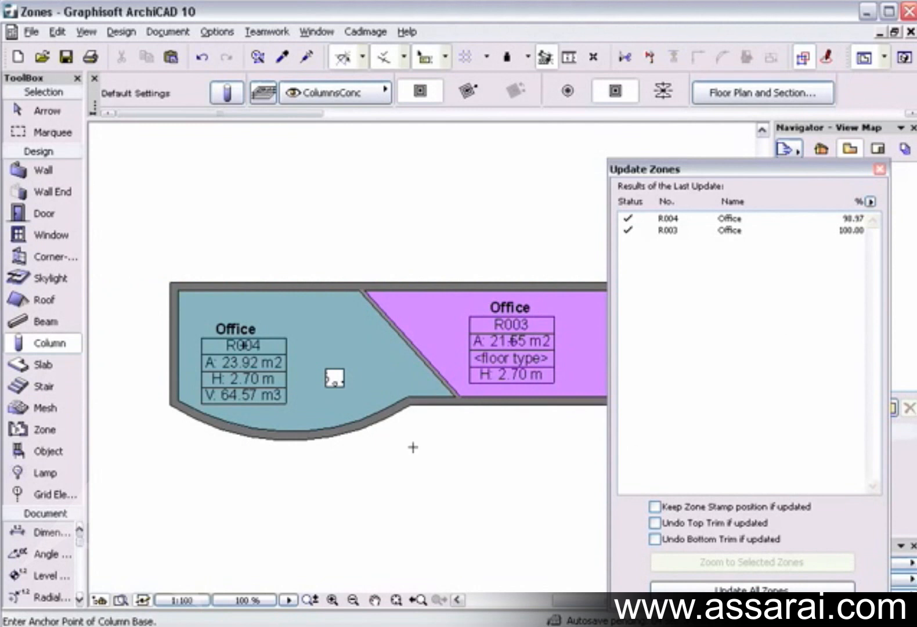
pyautogui.click(880, 169)
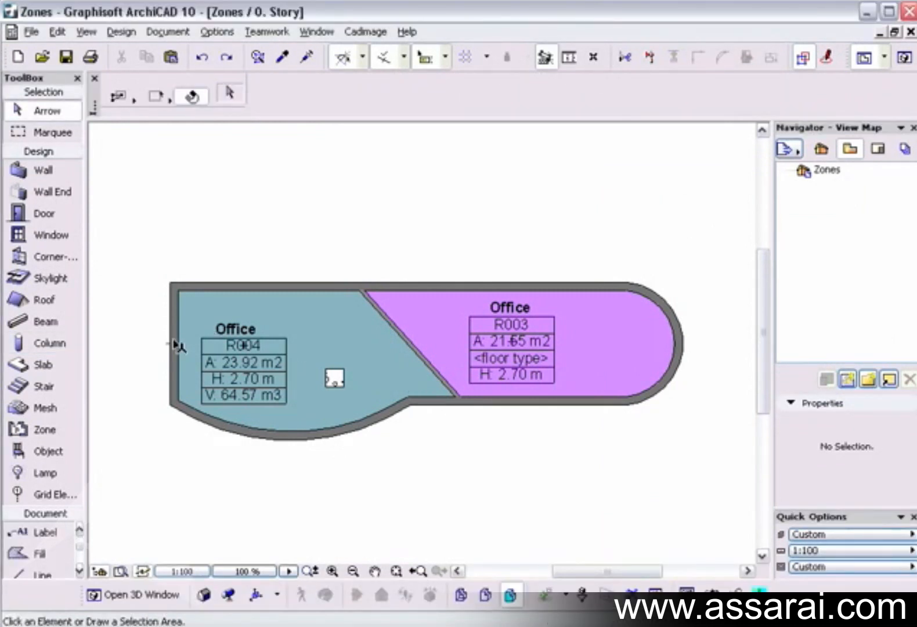
# Change the straight end wall of zone R004 to a complex profile wall using the S Wall profile
pyautogui.click(58, 170)
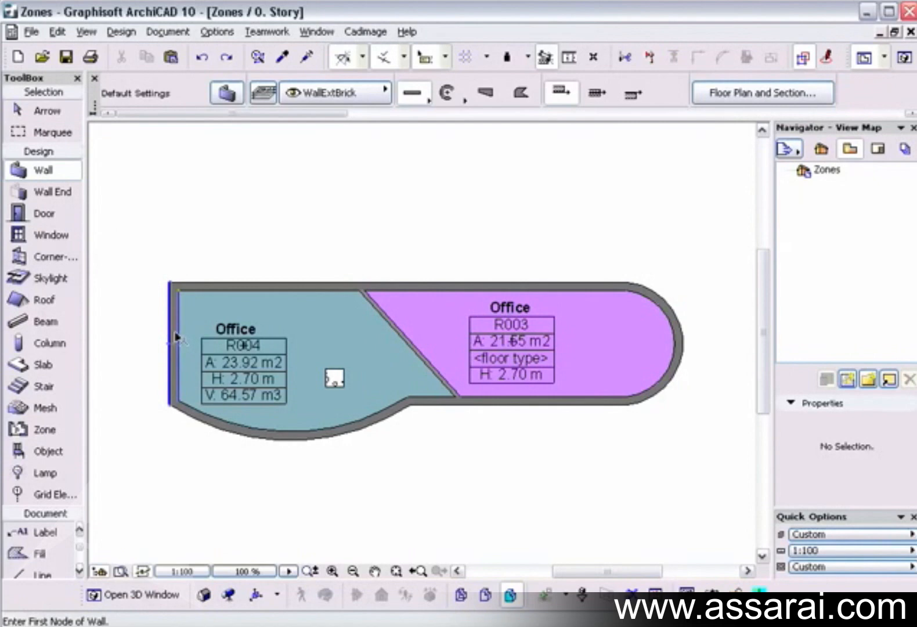
pyautogui.keyDown('shift'); pyautogui.click(176, 336); pyautogui.keyUp('shift')
pyautogui.click(226, 93)
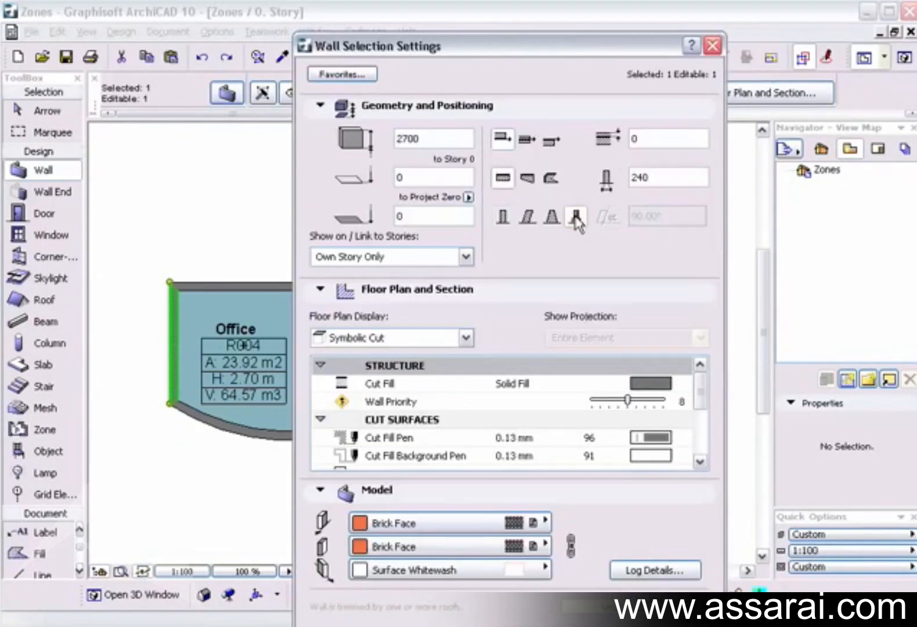
pyautogui.click(576, 219)
pyautogui.click(682, 384)
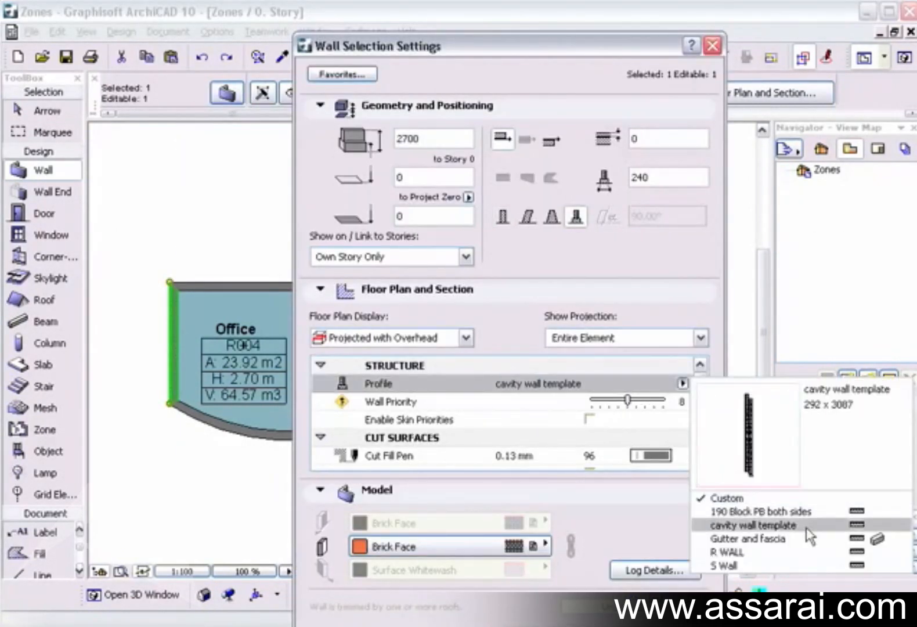
pyautogui.click(810, 563)
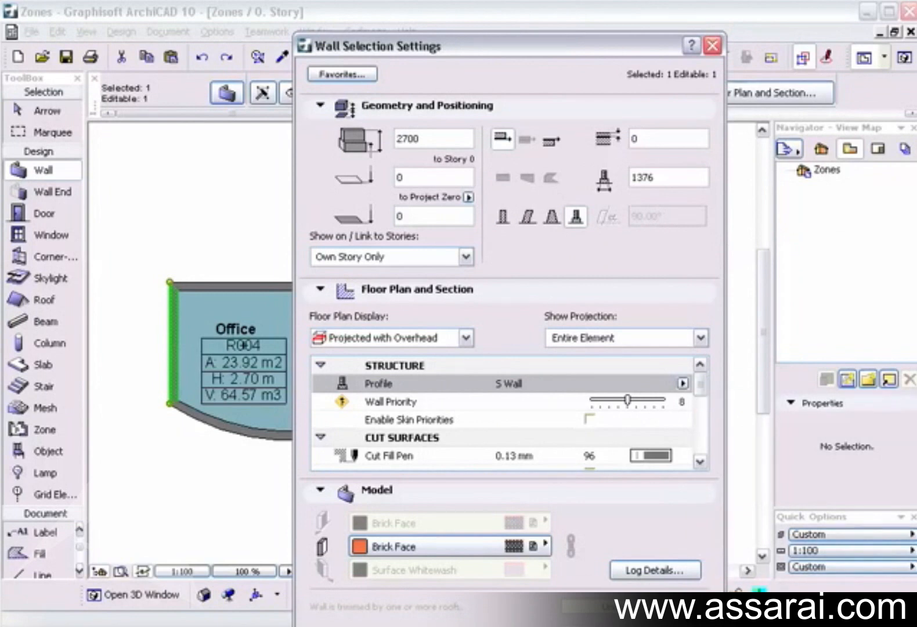
pyautogui.press('Return')
pyautogui.press('Escape')
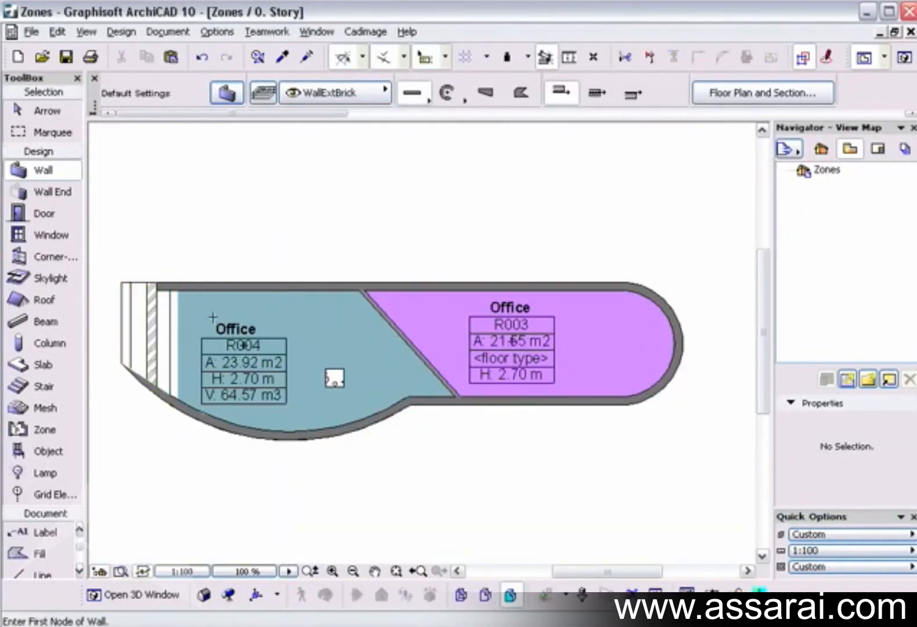
# Inspect the profiled wall and the zones in 3D from a higher viewpoint, and return to the floor plan
pyautogui.press('F3')
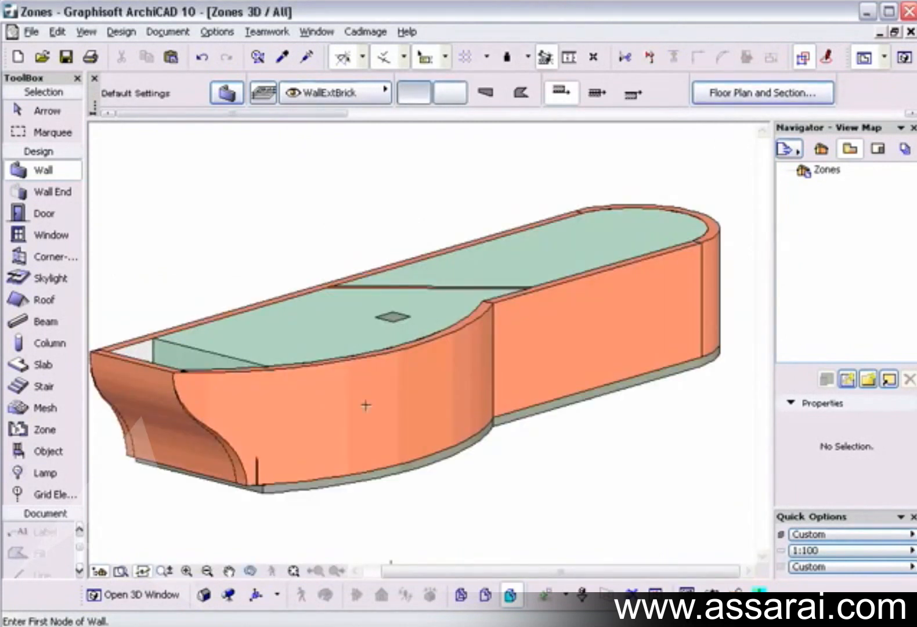
pyautogui.keyDown('shift'); pyautogui.moveTo(361, 323); pyautogui.dragTo(342, 464, button='middle'); pyautogui.keyUp('shift')
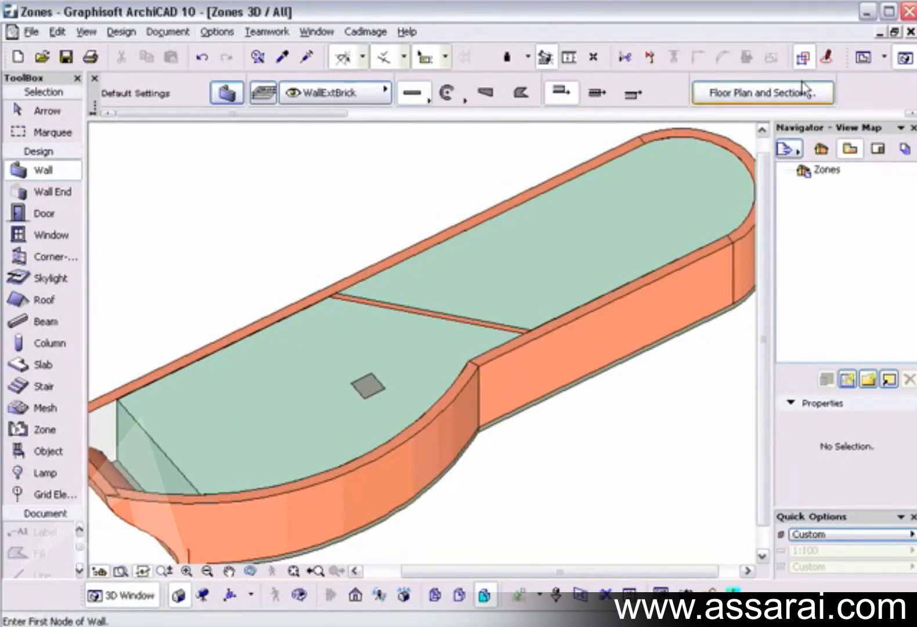
pyautogui.click(910, 31)
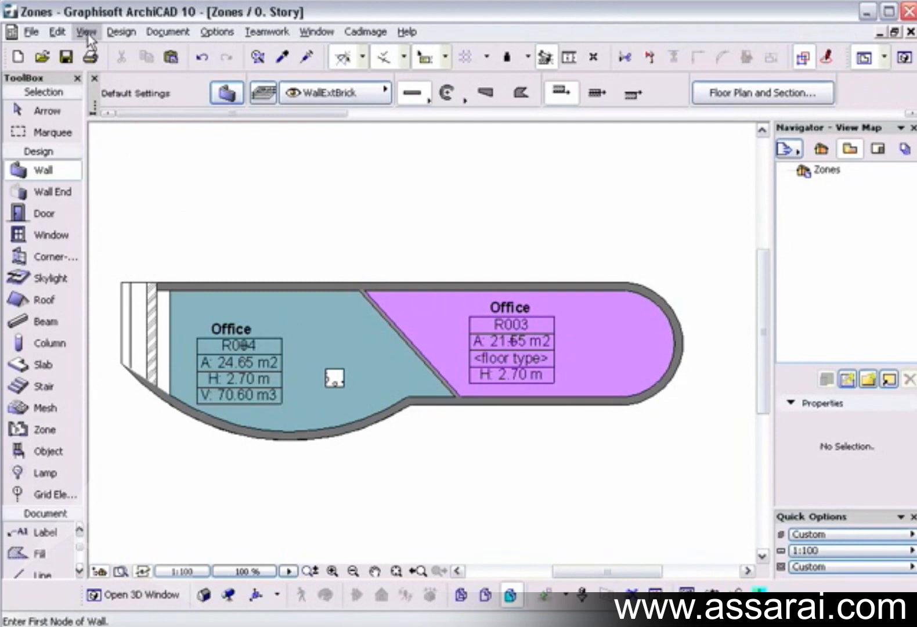
# Check in the 3D element filter whether zones are among the element types to show, and close the filter
pyautogui.click(86, 32)
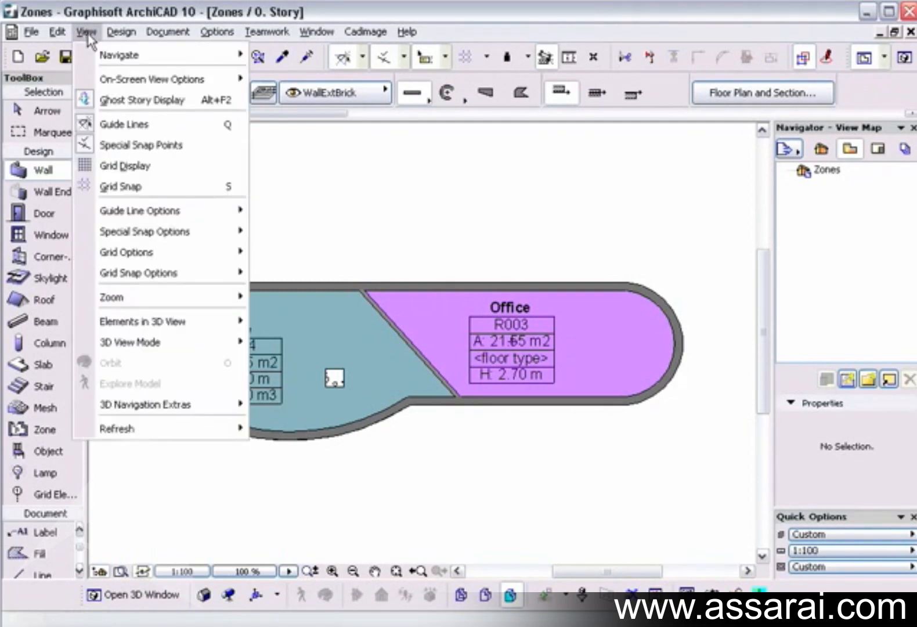
pyautogui.moveTo(152, 321)
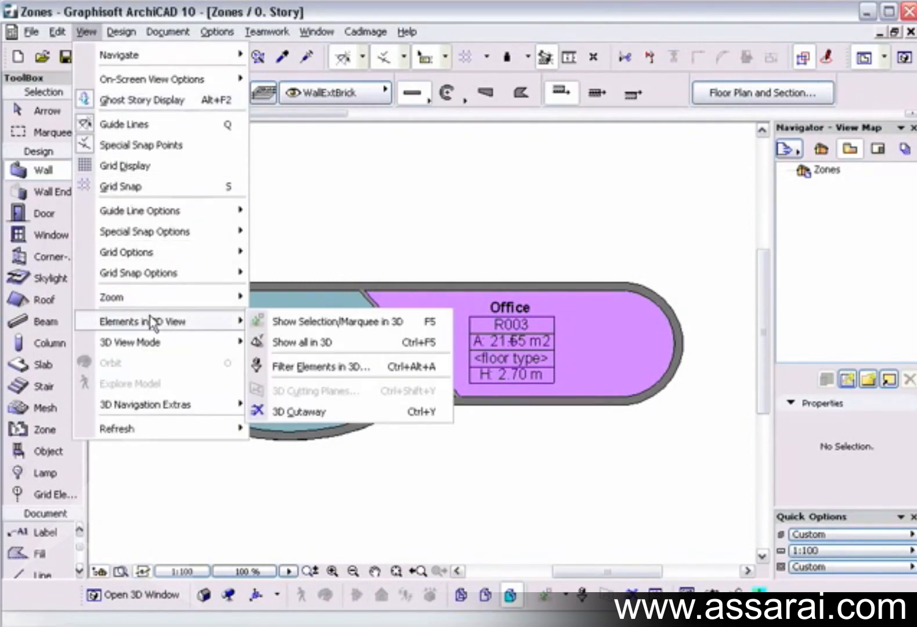
pyautogui.click(347, 370)
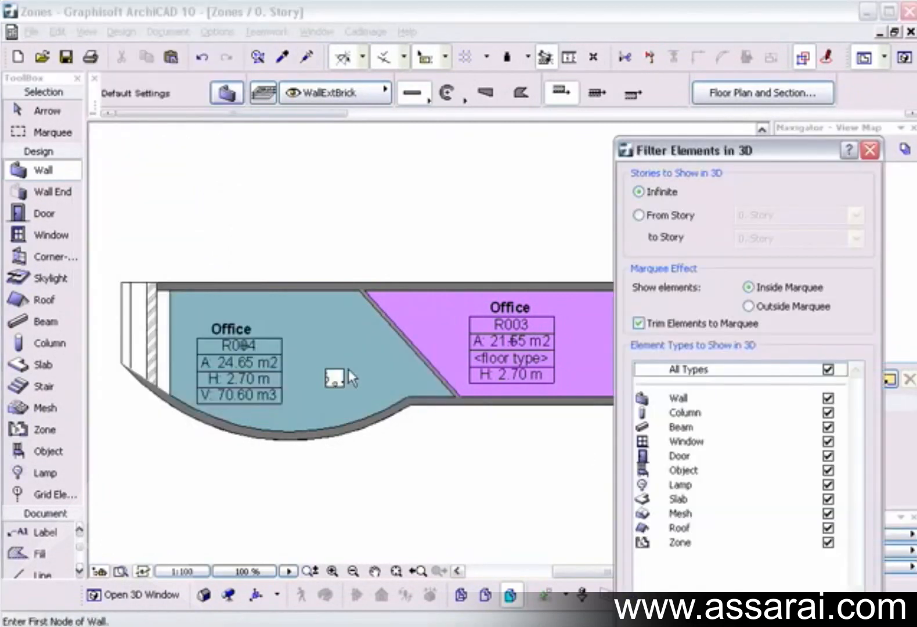
pyautogui.click(838, 610)
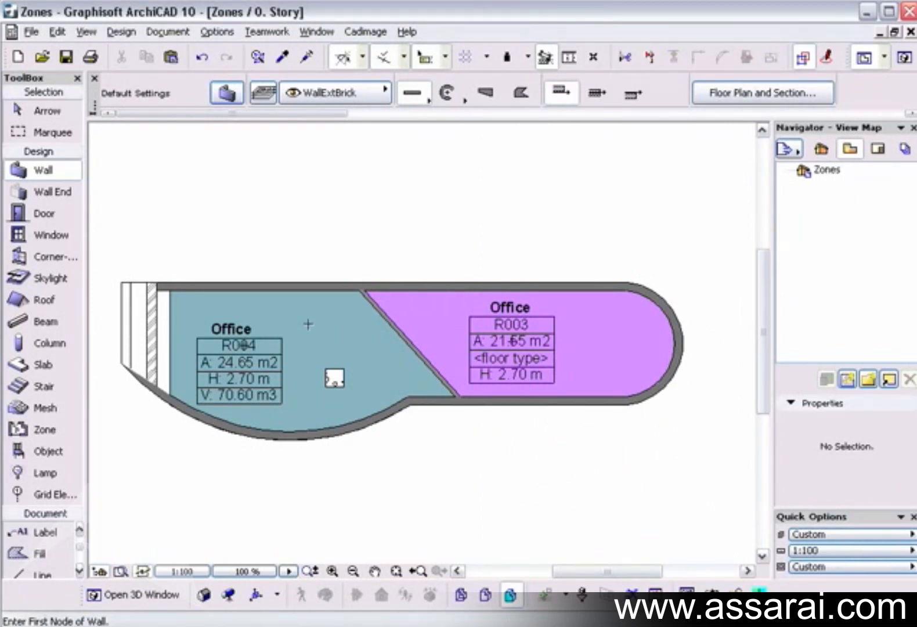
# Show only zone R004 in 3D, examine its profiled end and column cut-out from several angles, and return to the floor plan
pyautogui.click(47, 111)
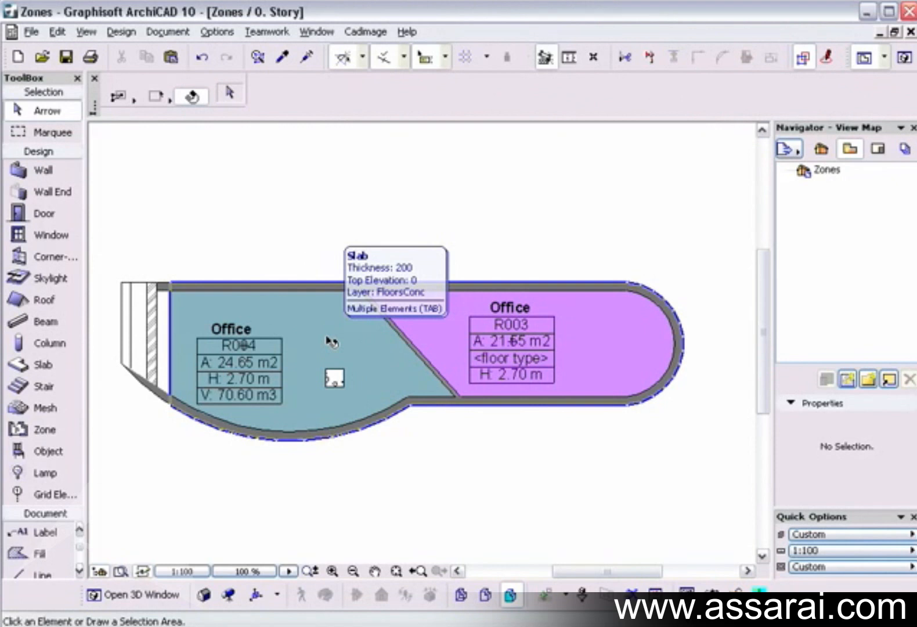
pyautogui.press('Tab')
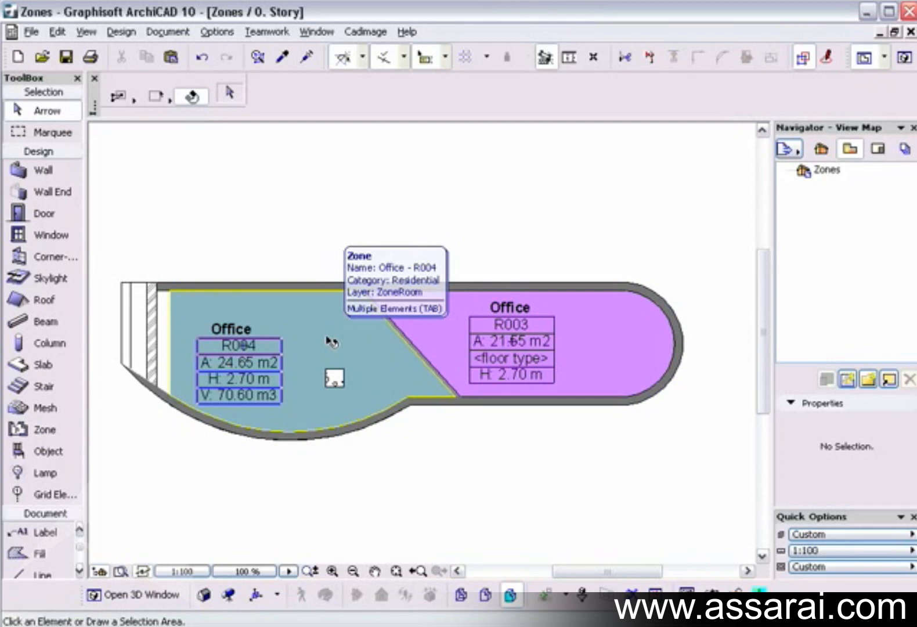
pyautogui.click(328, 342)
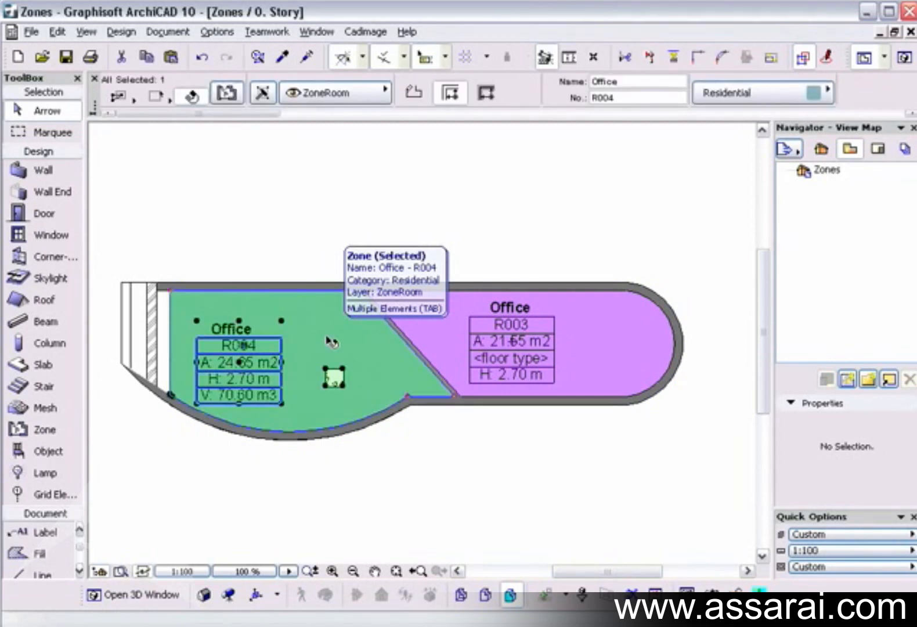
pyautogui.press('F5')
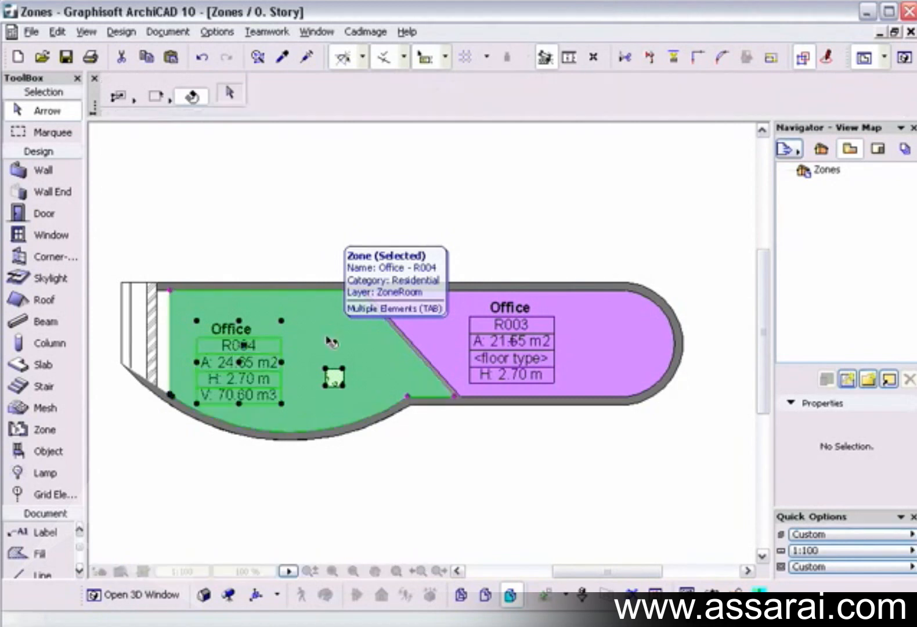
pyautogui.keyDown('shift'); pyautogui.moveTo(328, 401); pyautogui.dragTo(333, 300, button='middle'); pyautogui.keyUp('shift')
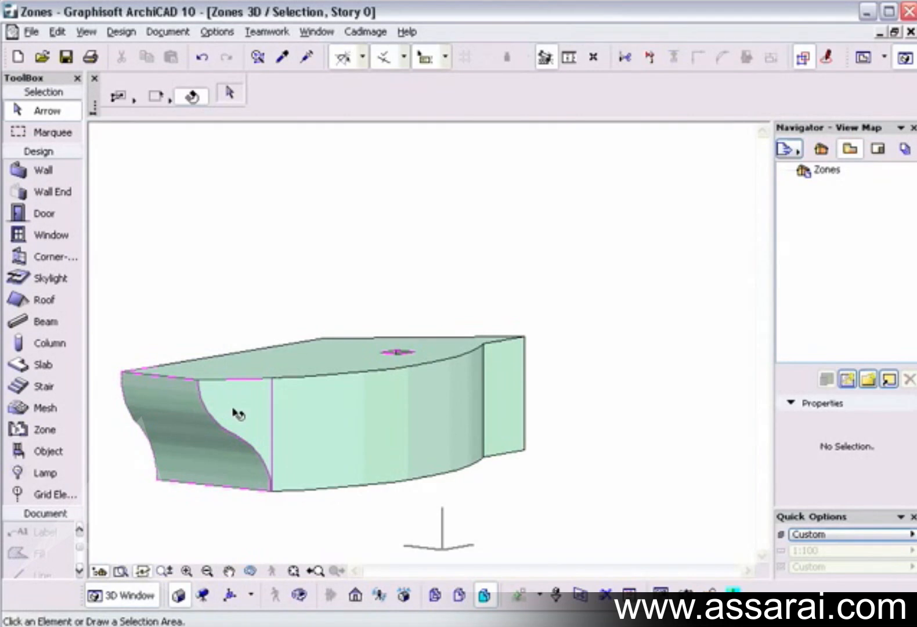
pyautogui.keyDown('shift'); pyautogui.moveTo(374, 457); pyautogui.dragTo(438, 440, button='middle'); pyautogui.keyUp('shift')
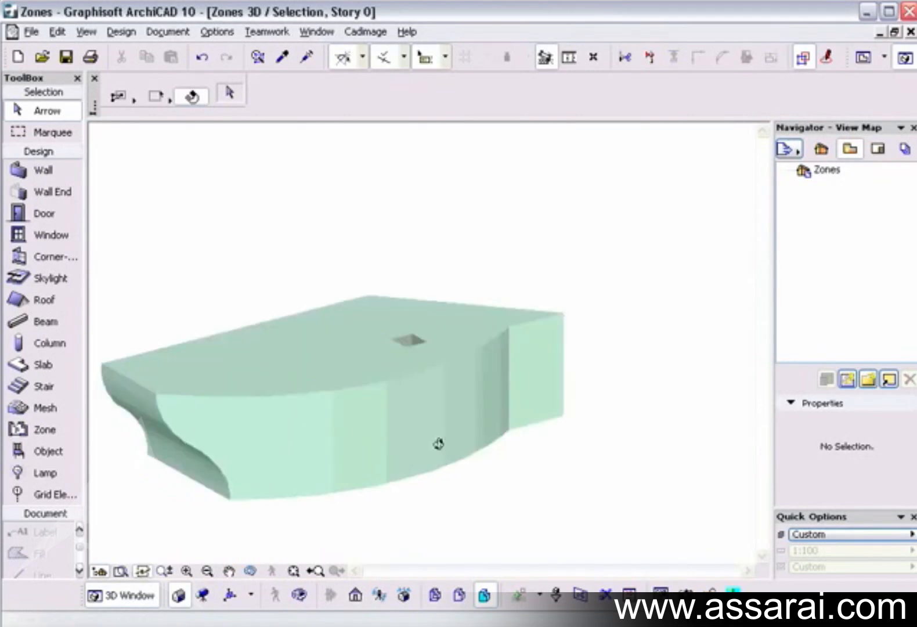
pyautogui.click(910, 32)
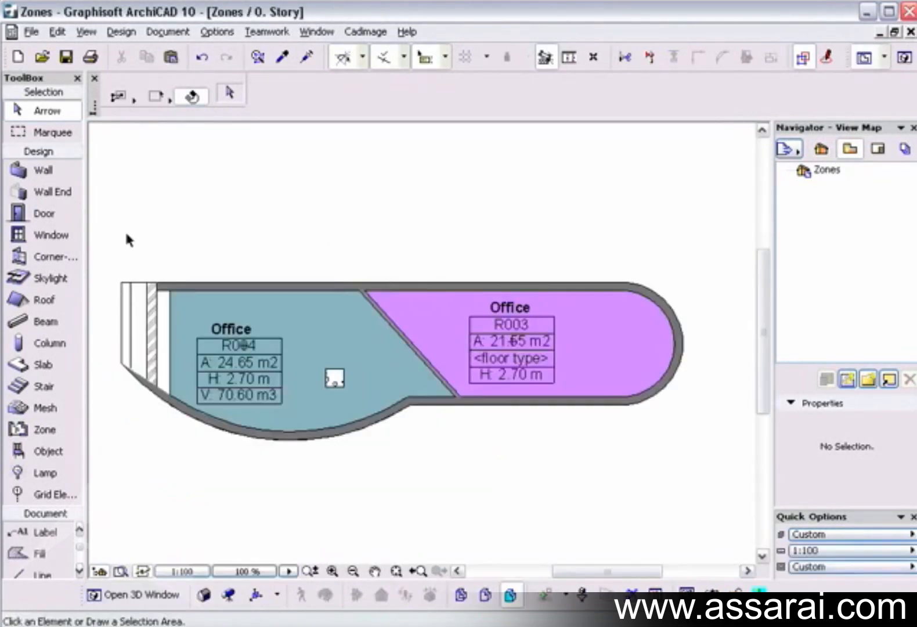
# Set the default wall to a complex profile and pick a predefined profile 998 mm high and 623 mm wide for it
pyautogui.click(35, 171)
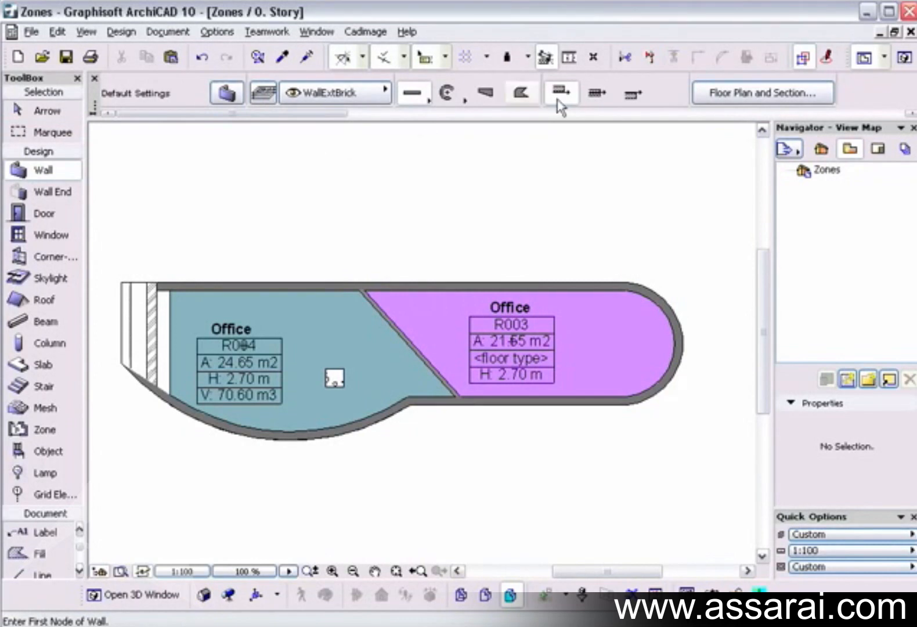
pyautogui.click(229, 93)
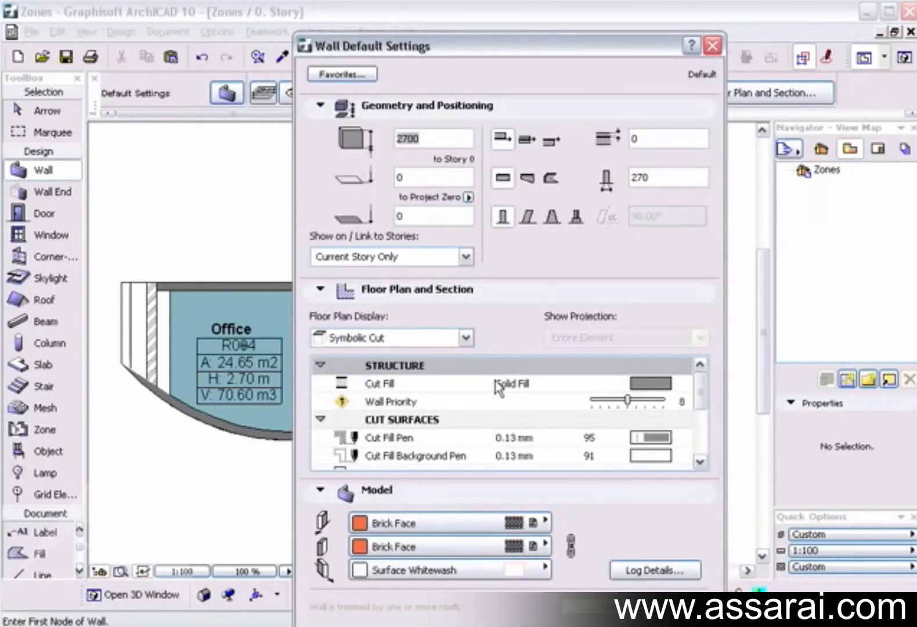
pyautogui.click(576, 217)
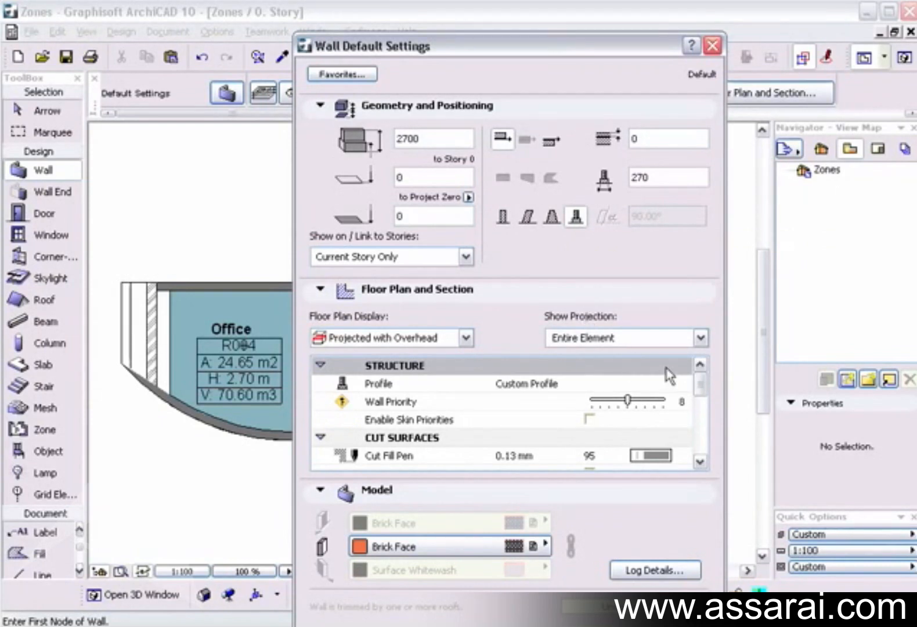
pyautogui.click(660, 384)
pyautogui.click(682, 384)
pyautogui.click(742, 555)
# Set the default wall's relation to zones to Reduce Zone Volume and accept the wall settings
pyautogui.click(320, 289)
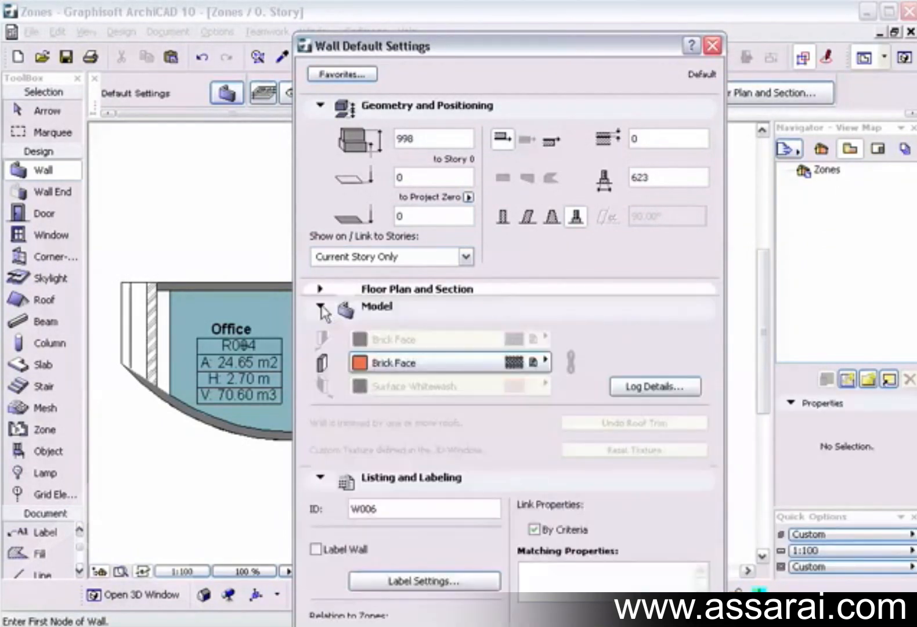
pyautogui.click(320, 306)
pyautogui.click(492, 487)
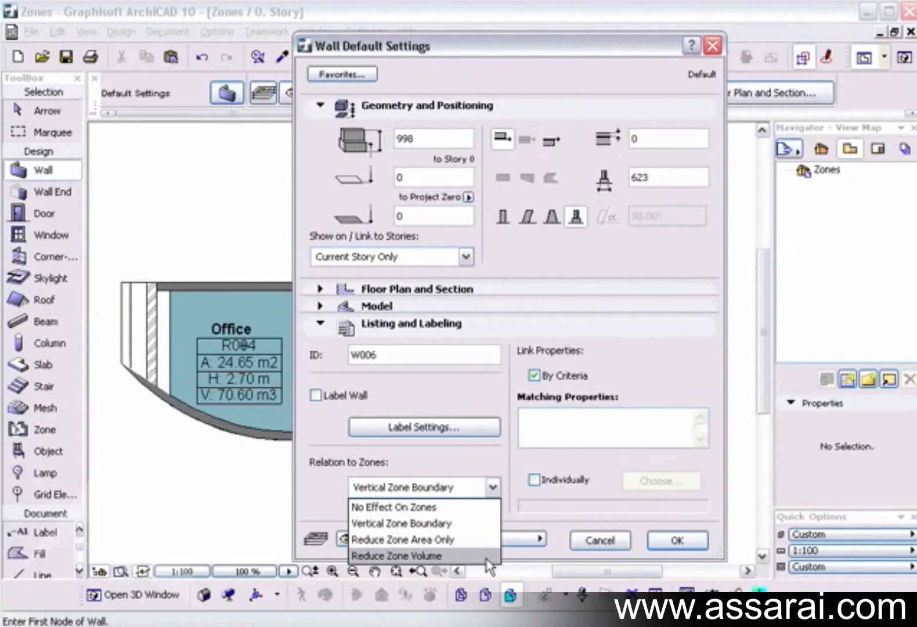
pyautogui.click(486, 555)
pyautogui.click(675, 539)
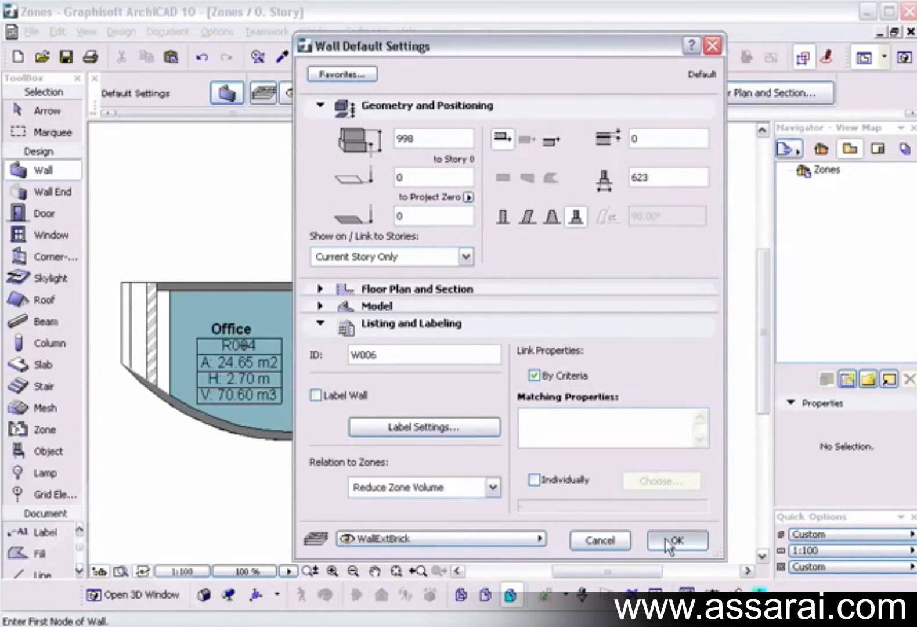
# Draw two short profiled walls inside zone R004, perpendicular to its upper wall, the one nearer the end wall about 1350 mm long
pyautogui.click(309, 290)
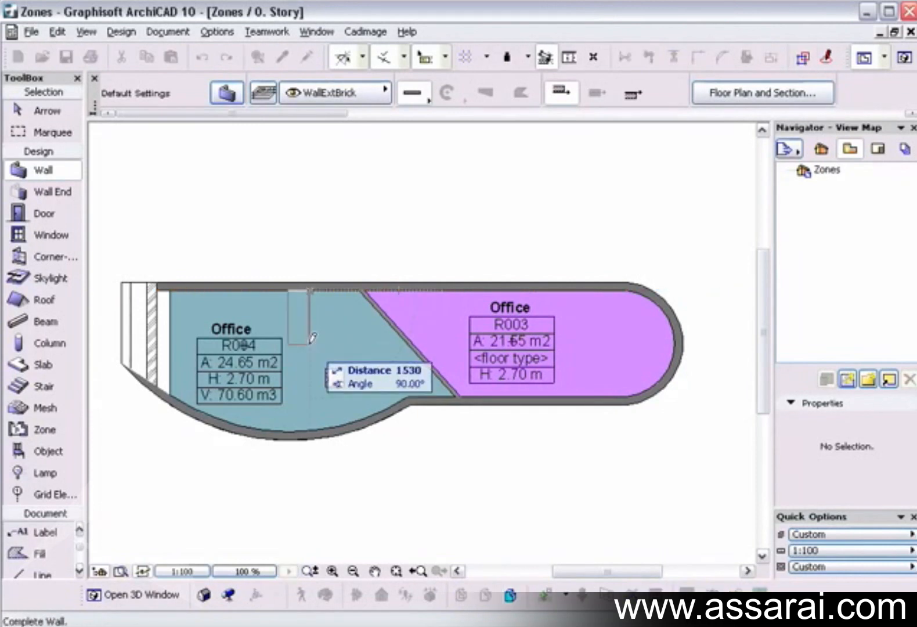
pyautogui.click(310, 351)
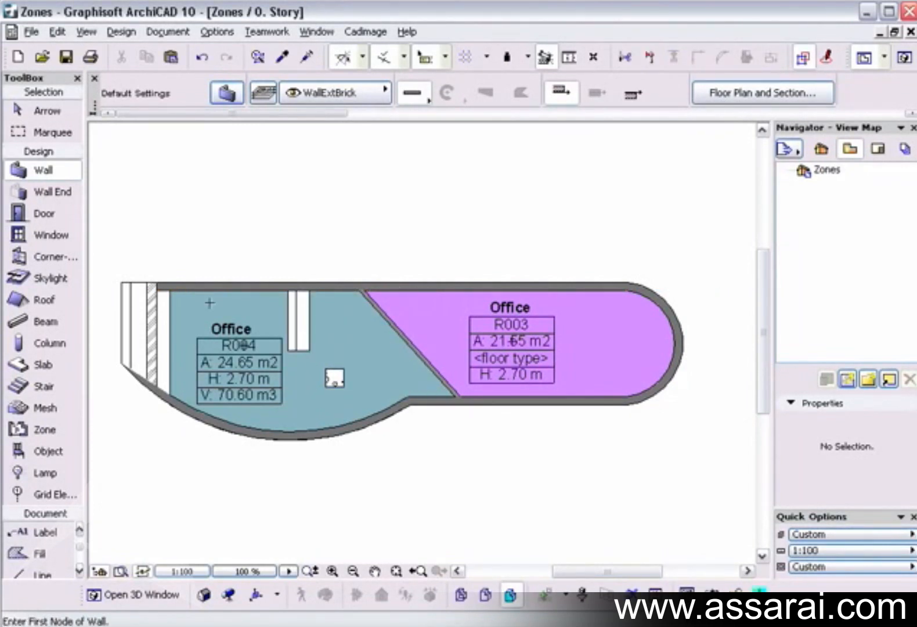
pyautogui.click(201, 290)
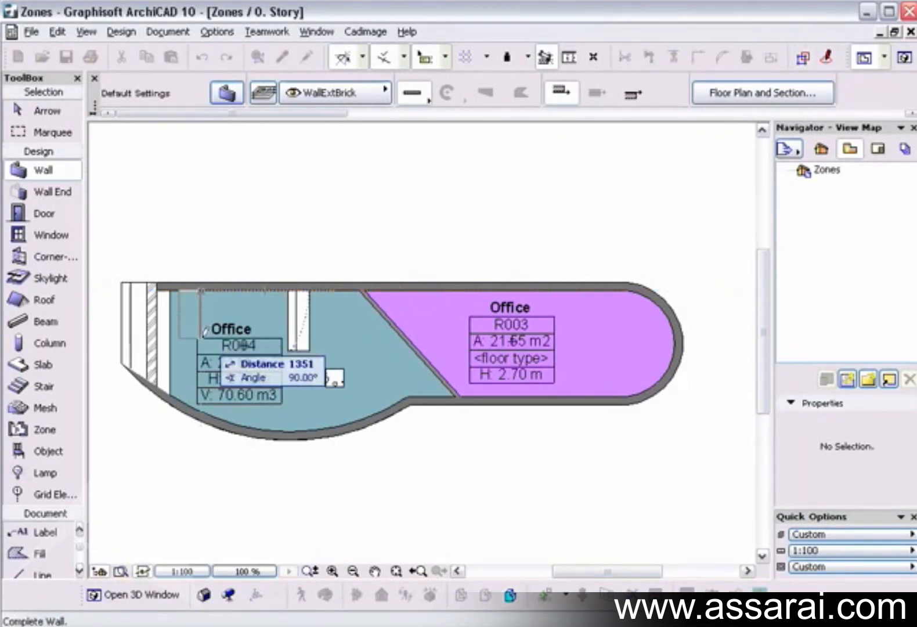
pyautogui.click(204, 334)
# Update all zones to account for the new profiled walls, and close the zone update results
pyautogui.click(120, 32)
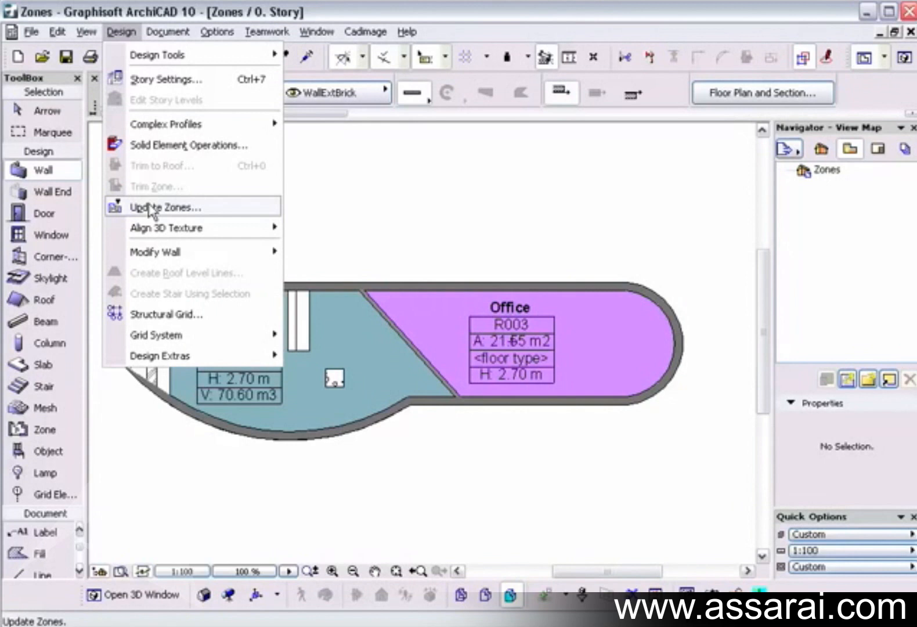
pyautogui.click(148, 206)
pyautogui.click(752, 587)
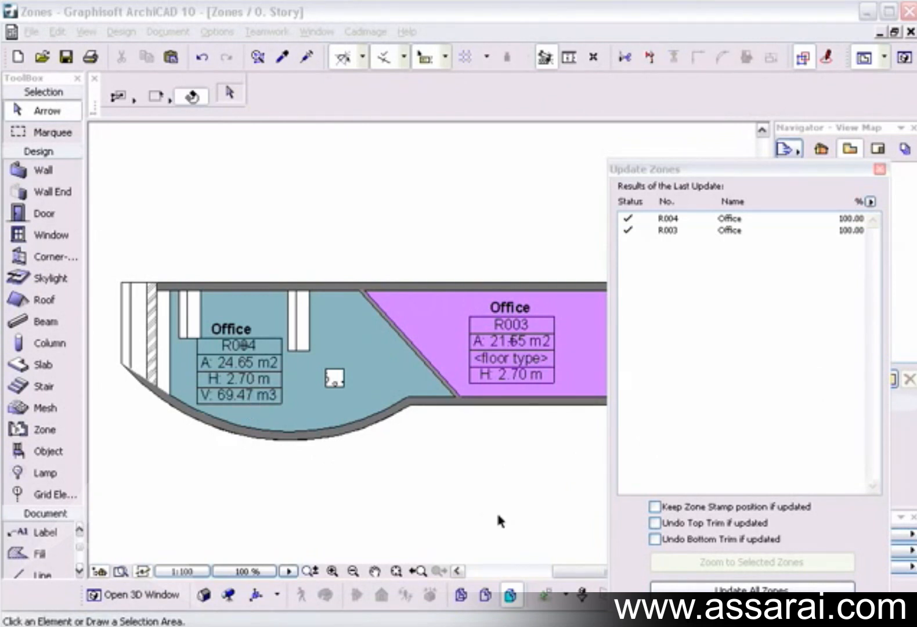
pyautogui.click(878, 169)
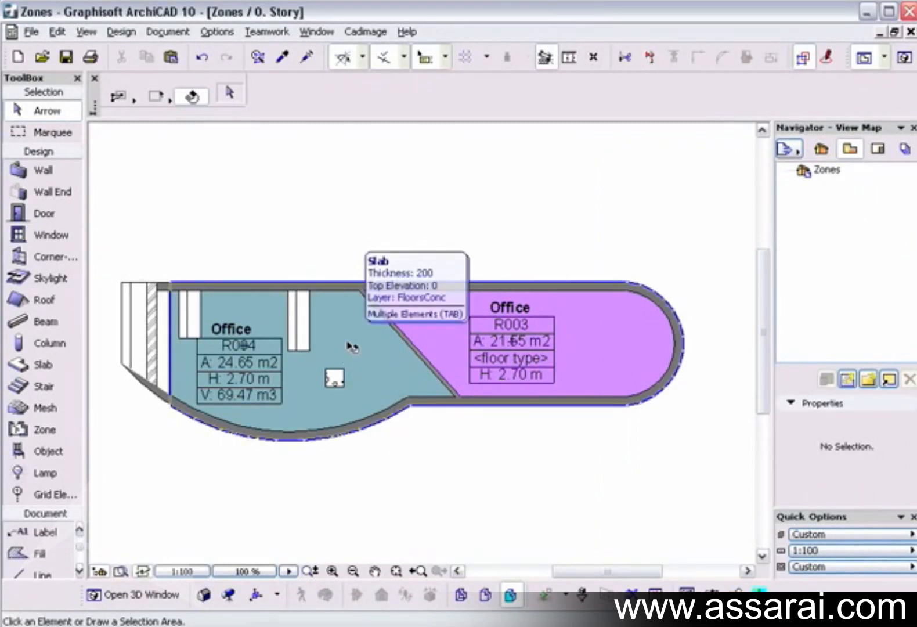
# Select zone R004 rather than the slab beneath it in the floor plan
pyautogui.press('Tab')
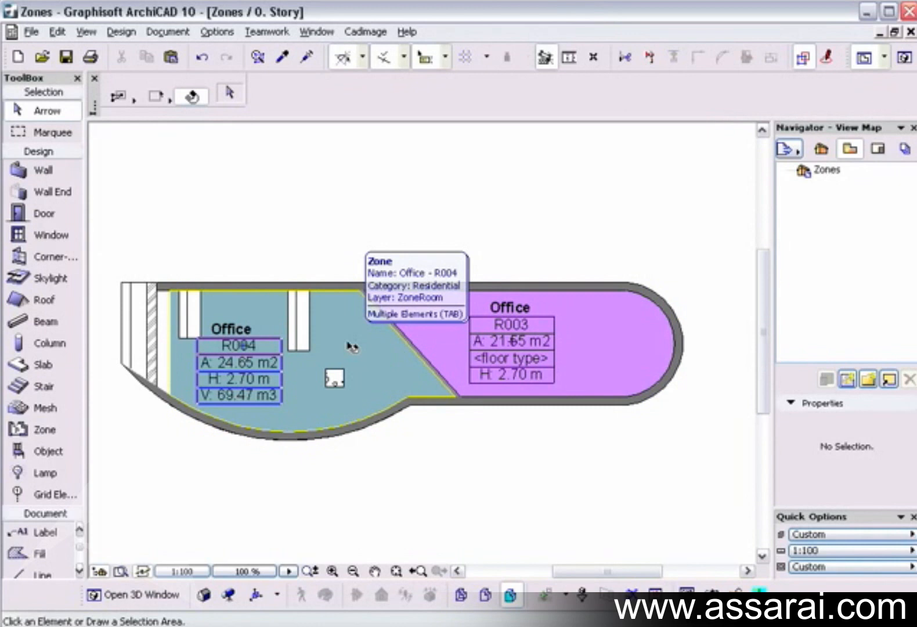
pyautogui.click(353, 347)
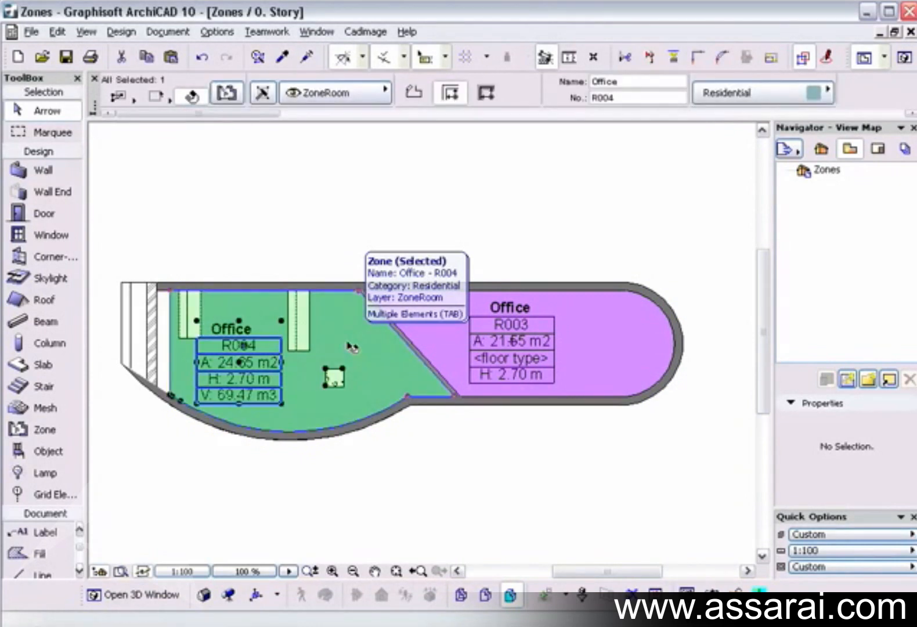